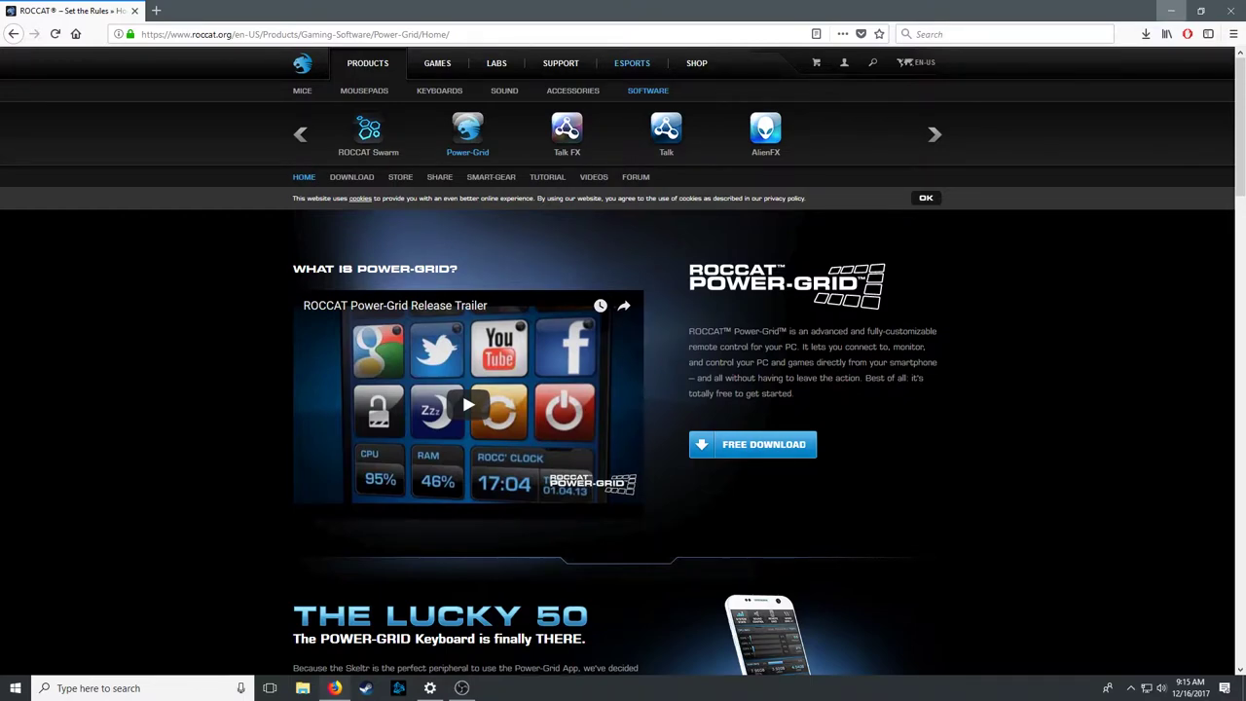
- Minimize the browser and open the ROCCAT Power-Grid launcher
left_click(1172, 11)
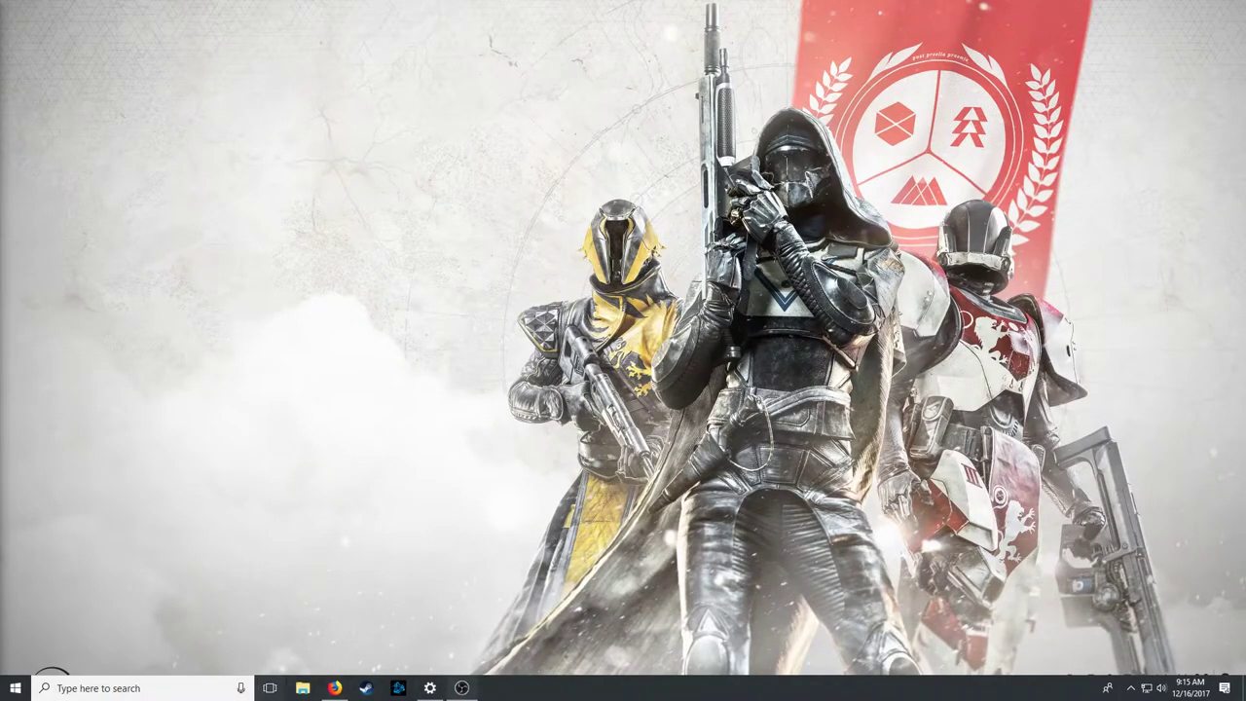
left_click(16, 687)
left_click(102, 322)
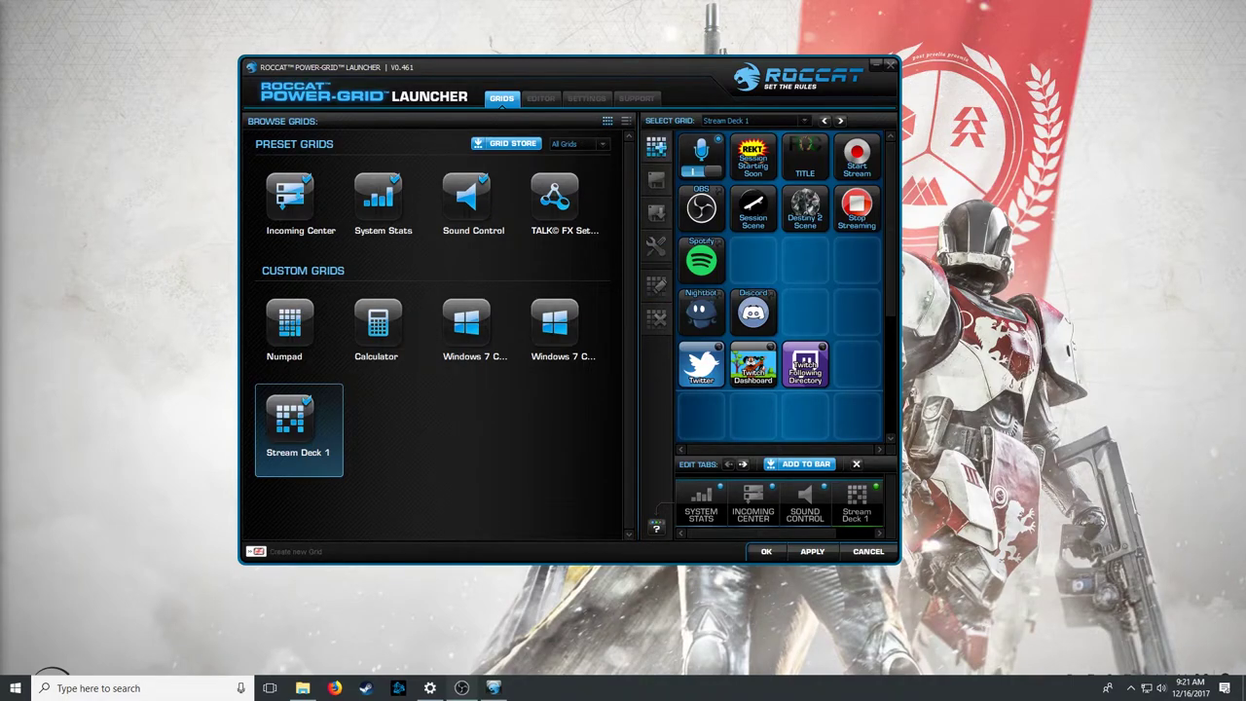
- Create a new custom grid named "Stream Deck 2"
left_click(656, 146)
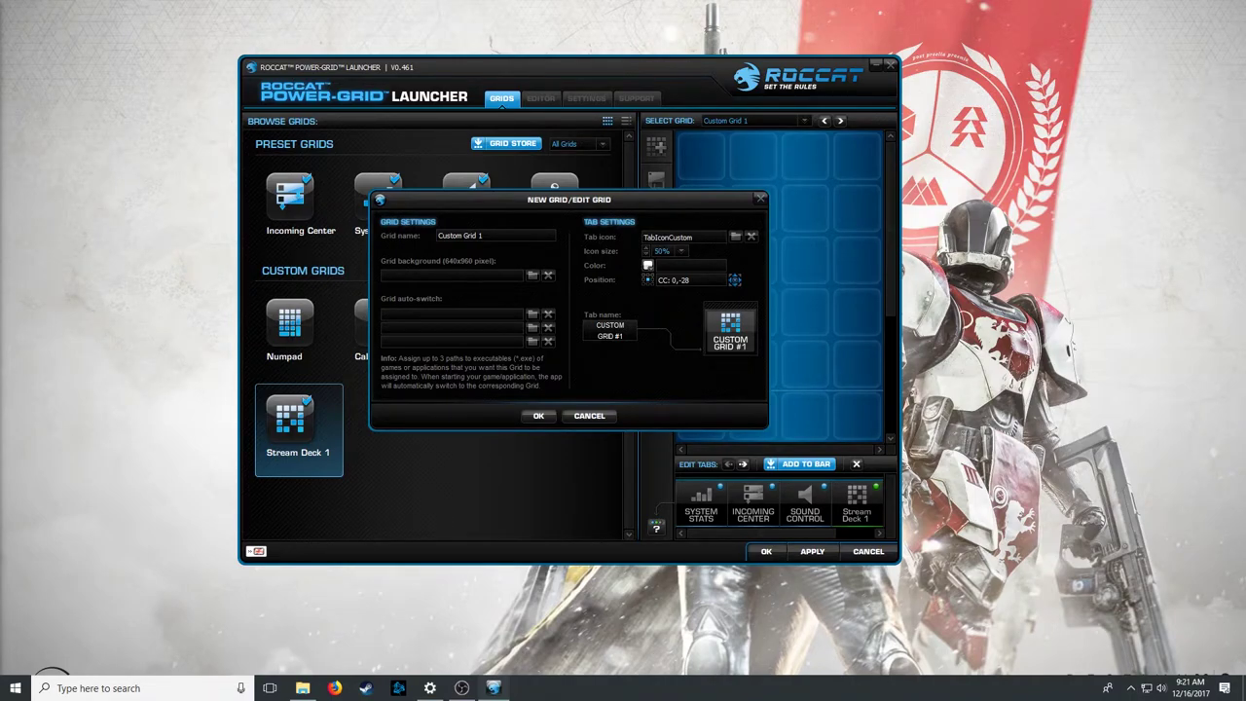
left_click(459, 235)
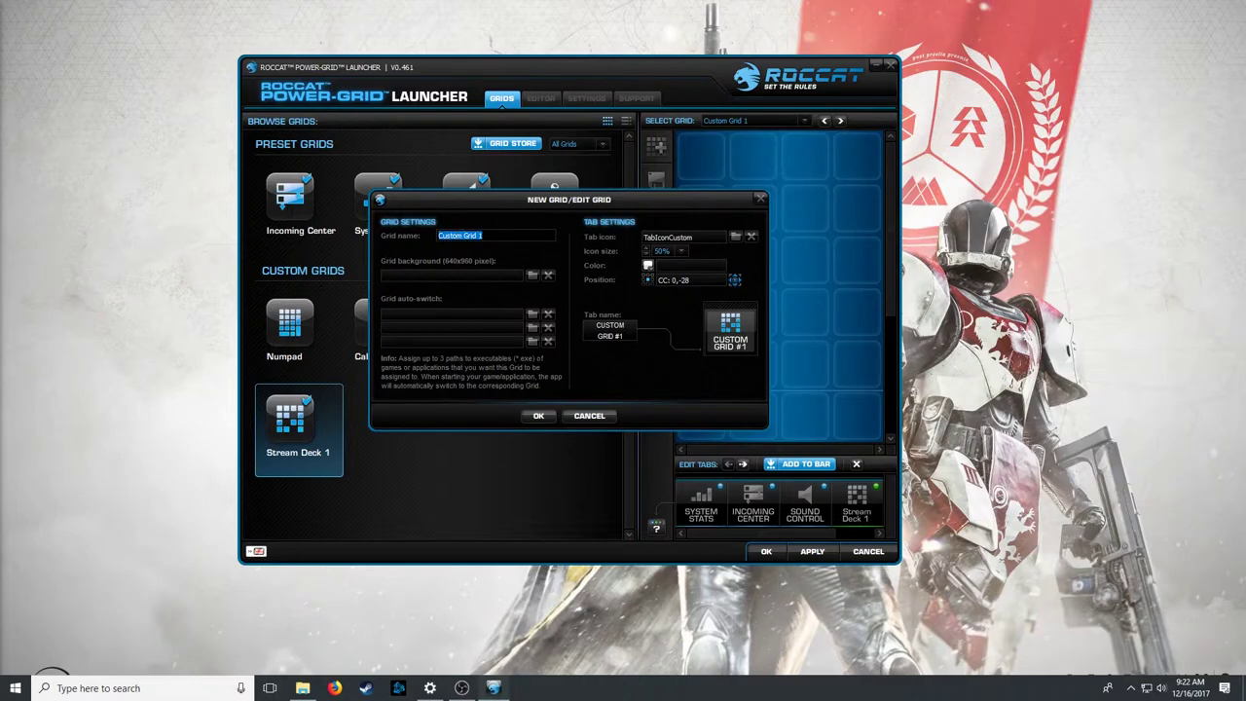
type("Stream")
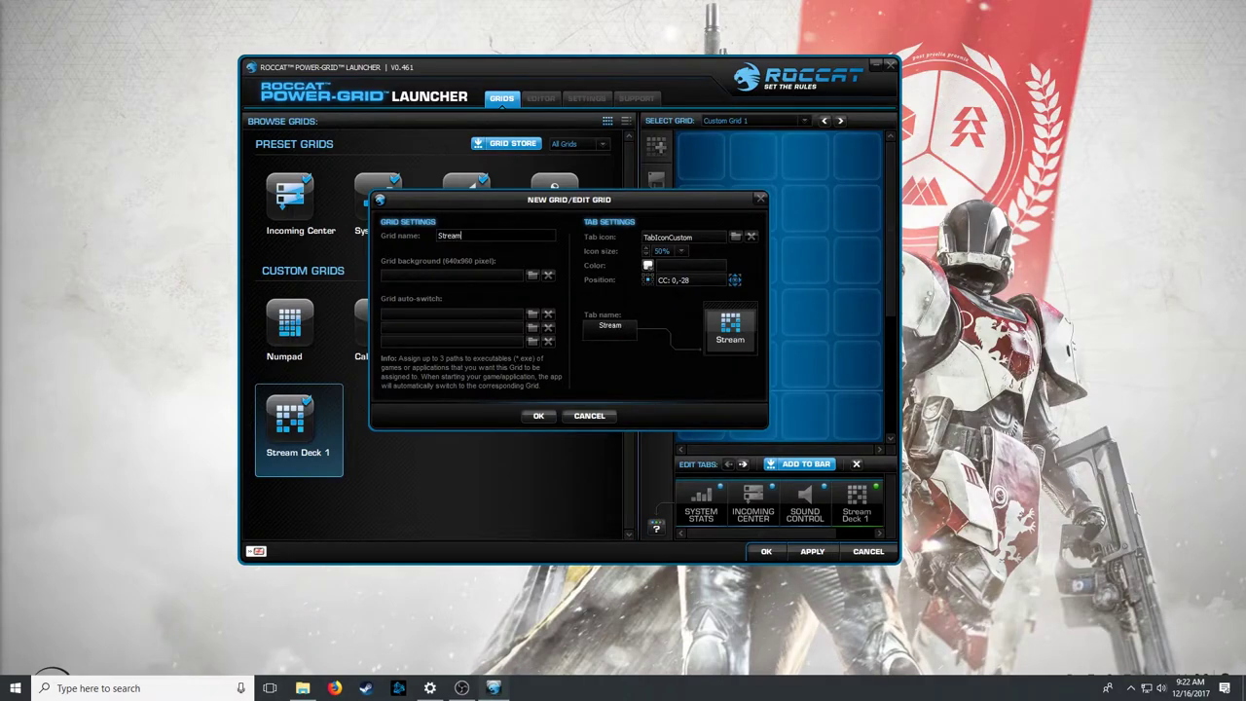
type(" Deck 2")
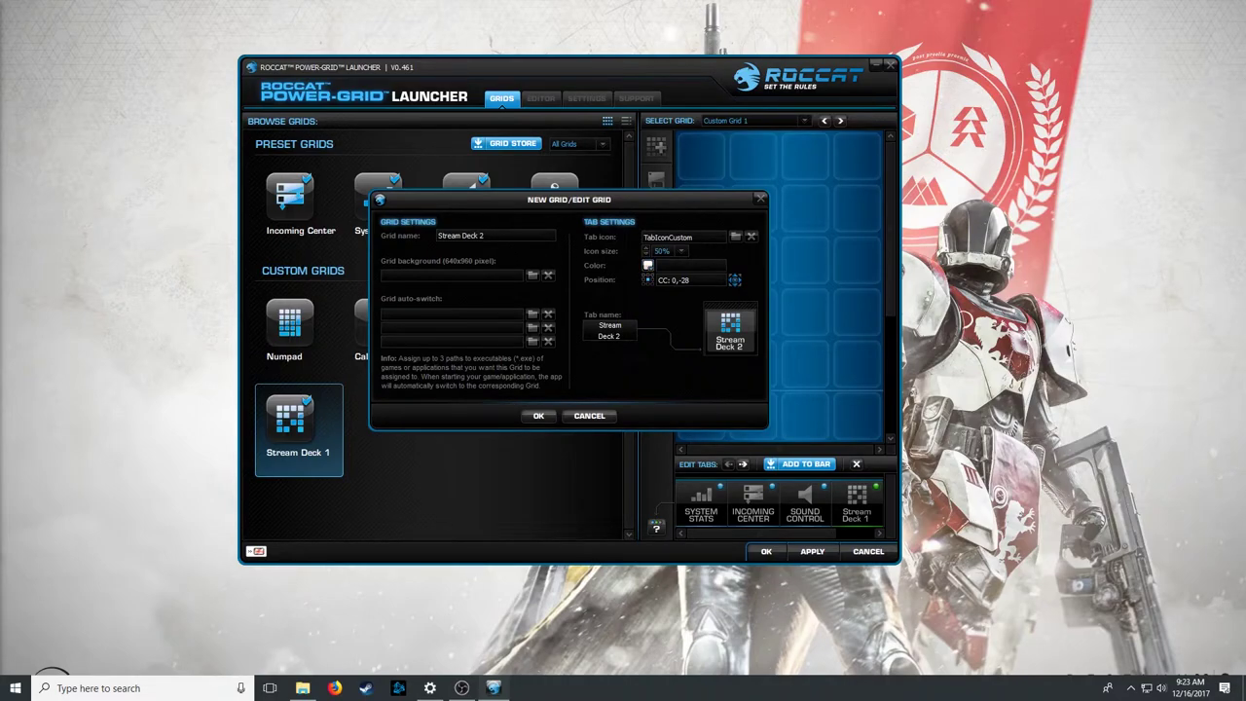
key("Return")
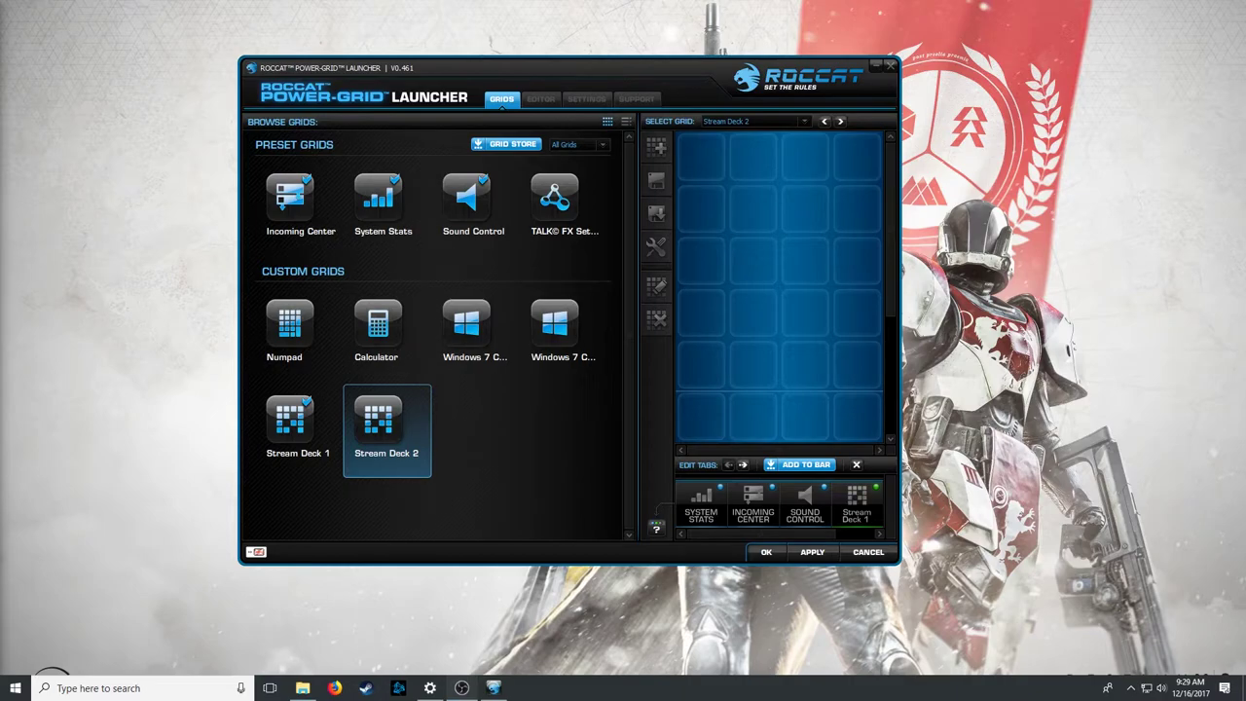
- Add the preset Google.com website button to the Stream Deck 2 grid in the editor
left_click(541, 98)
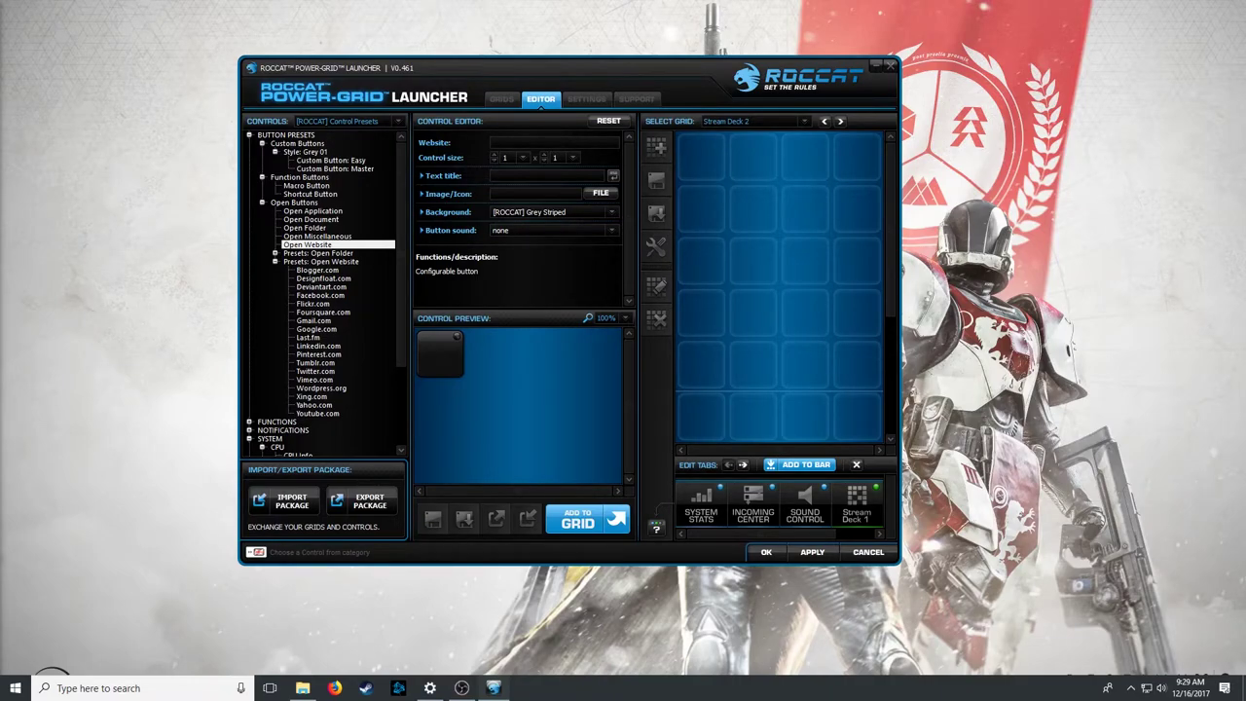
left_click(316, 329)
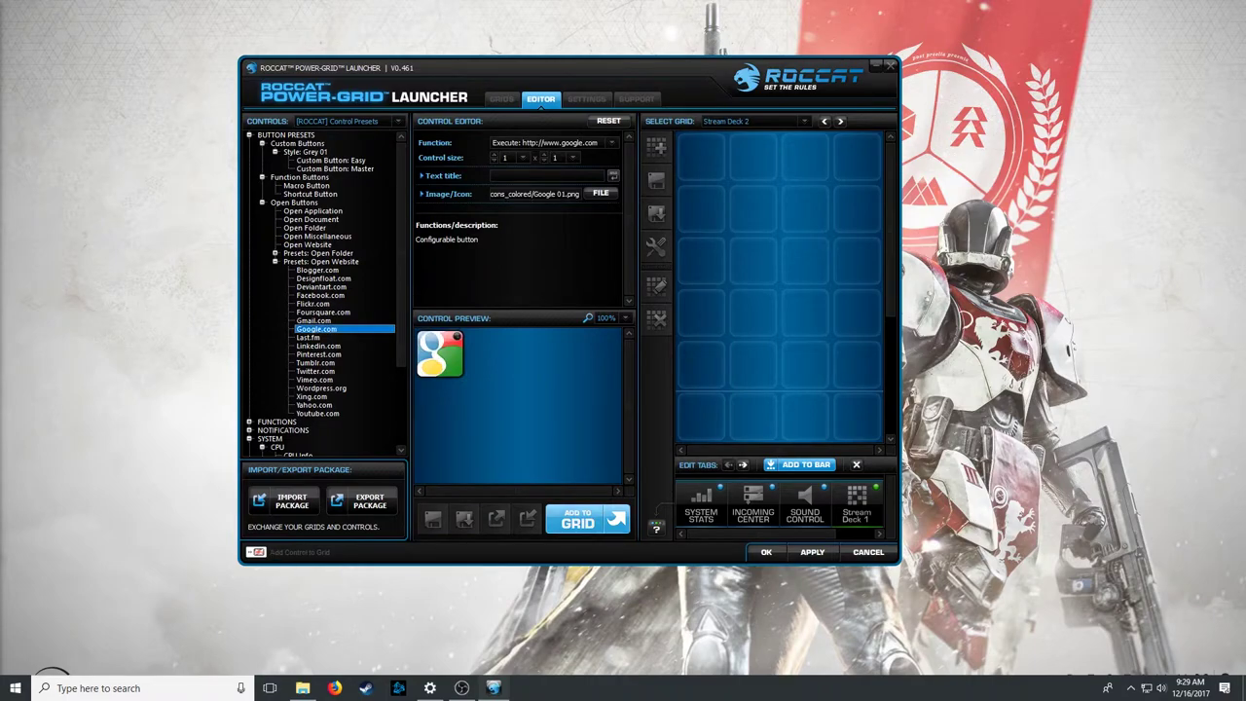
left_click(587, 519)
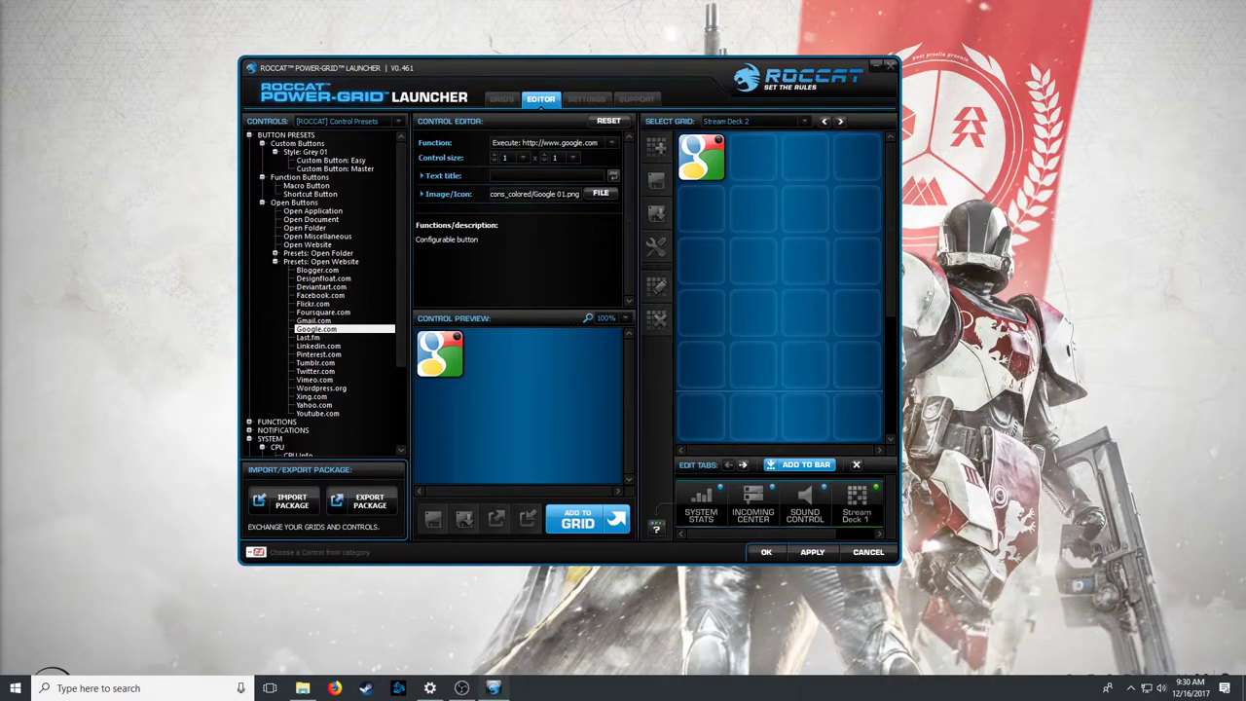
left_click(308, 245)
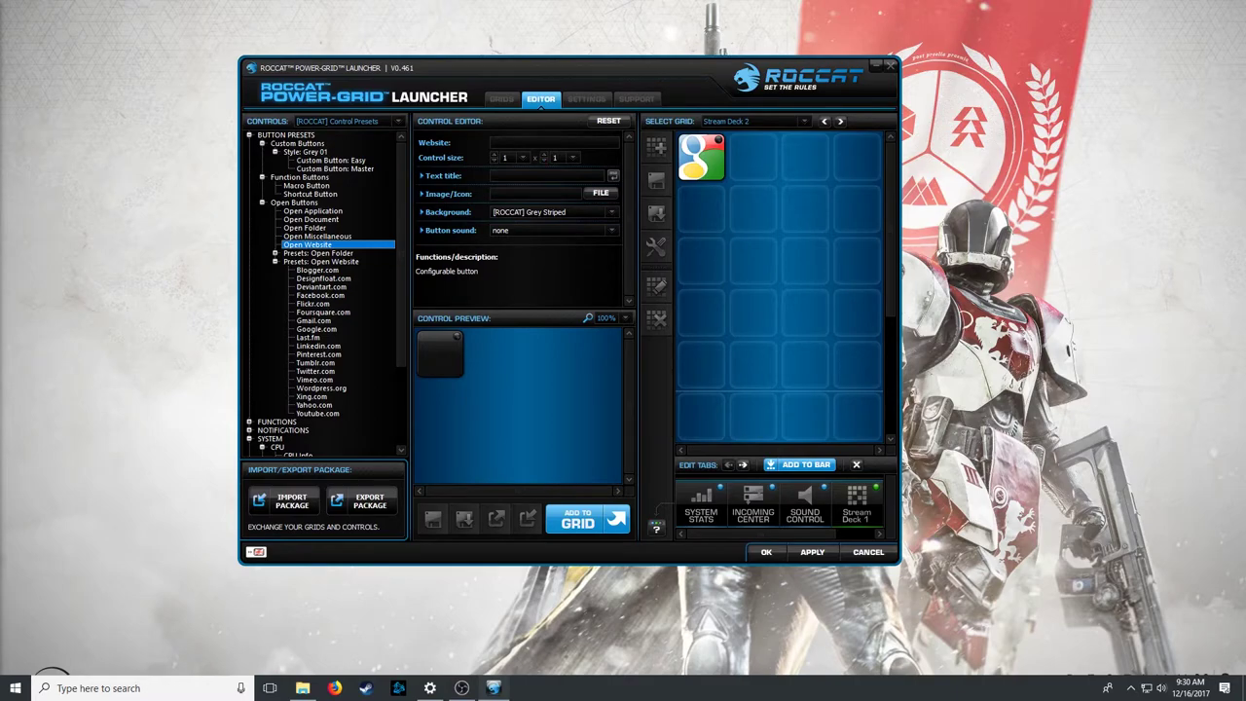
left_click(497, 142)
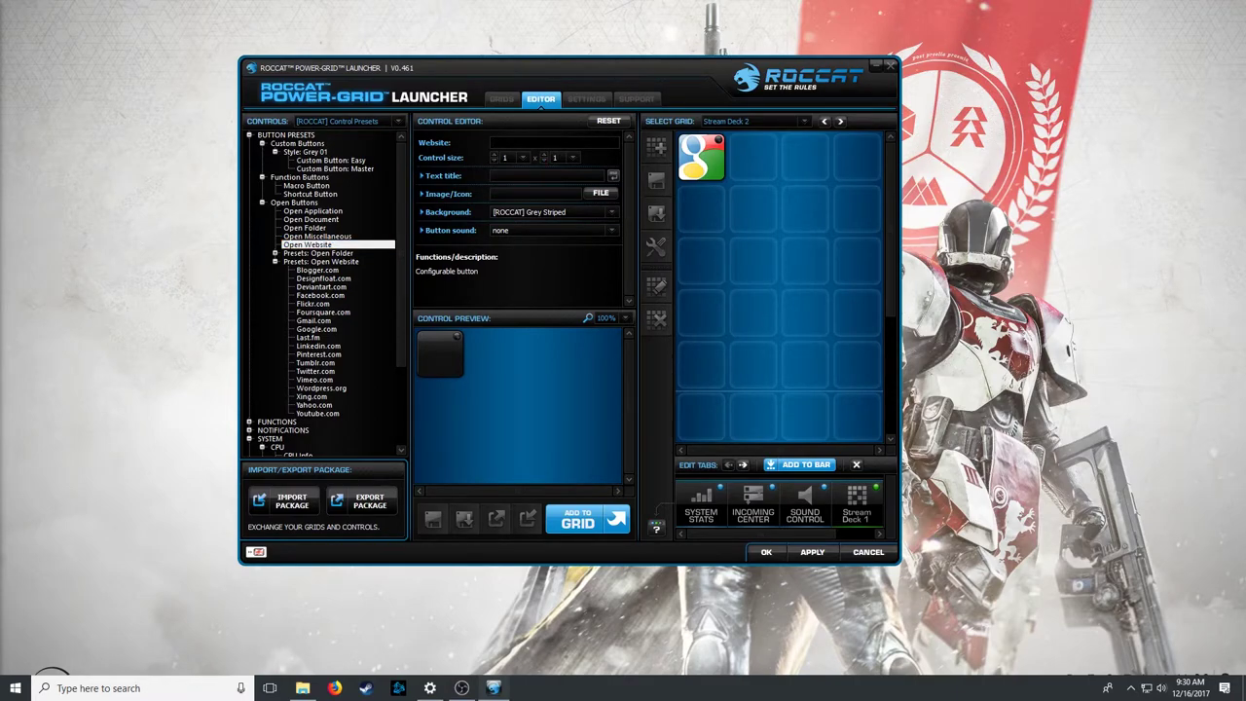
type("www.twitch.tv/roccityroller")
left_click(546, 175)
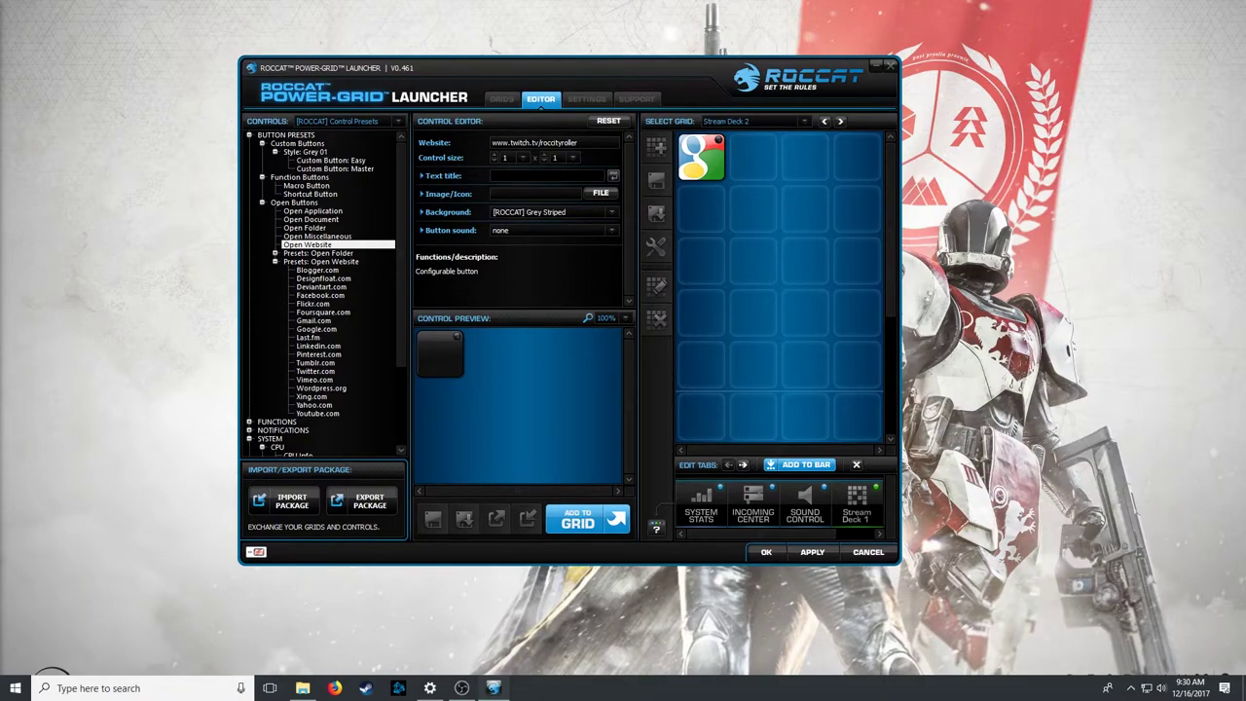
type("Twitch")
- Use the twitch-512 image from the twitch\Power Grid folder on drive D as the Twitch button's icon
left_click(601, 192)
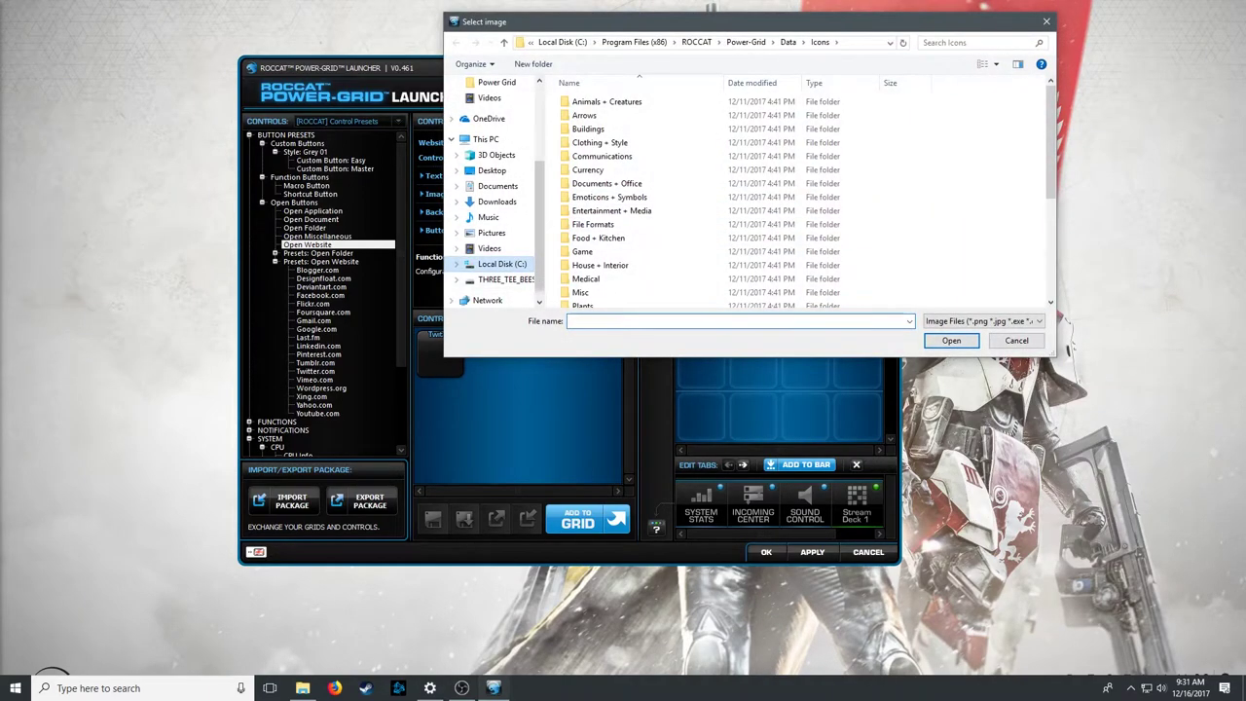
left_click(505, 279)
scroll(643, 194, "down", 3)
scroll(681, 195, "down", 5)
double_click(594, 232)
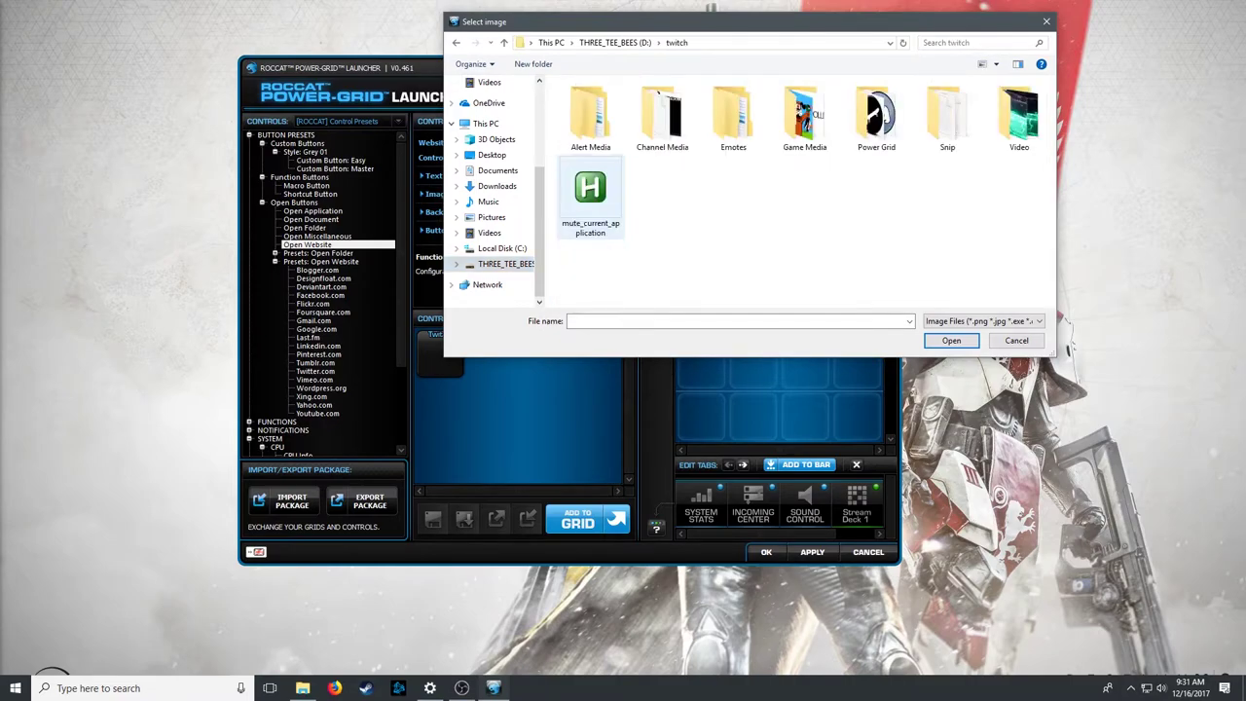
double_click(876, 115)
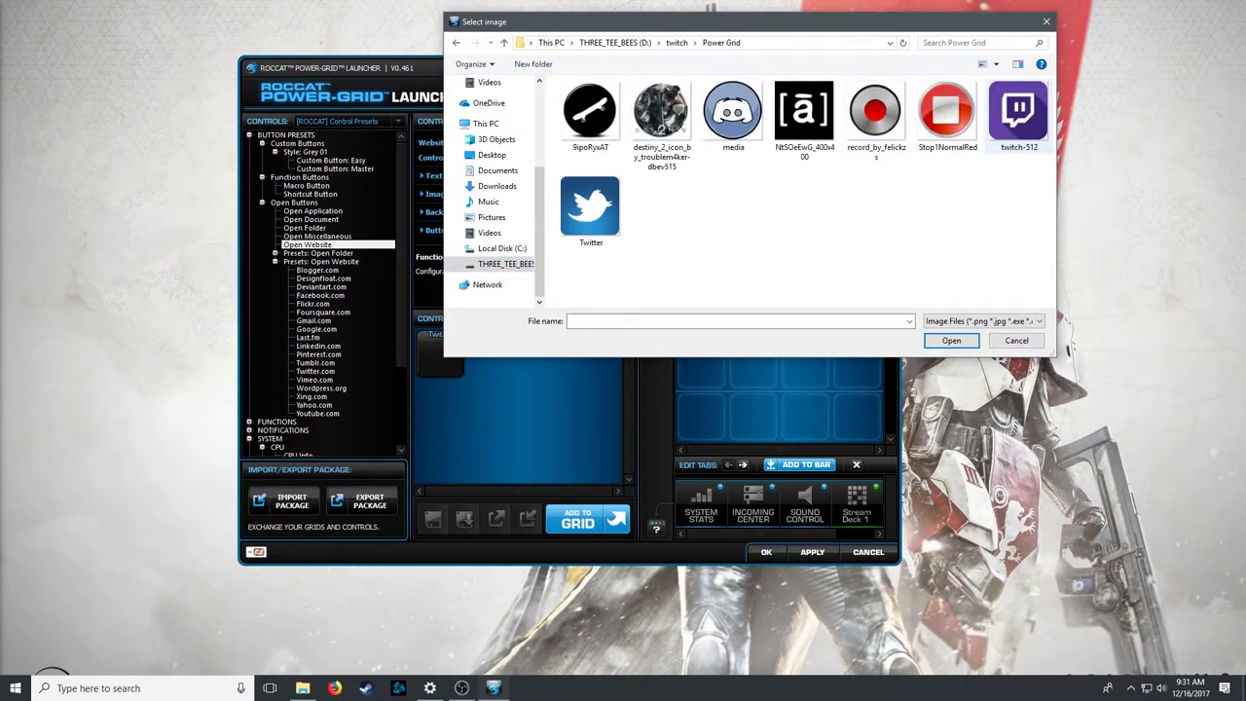
double_click(1018, 112)
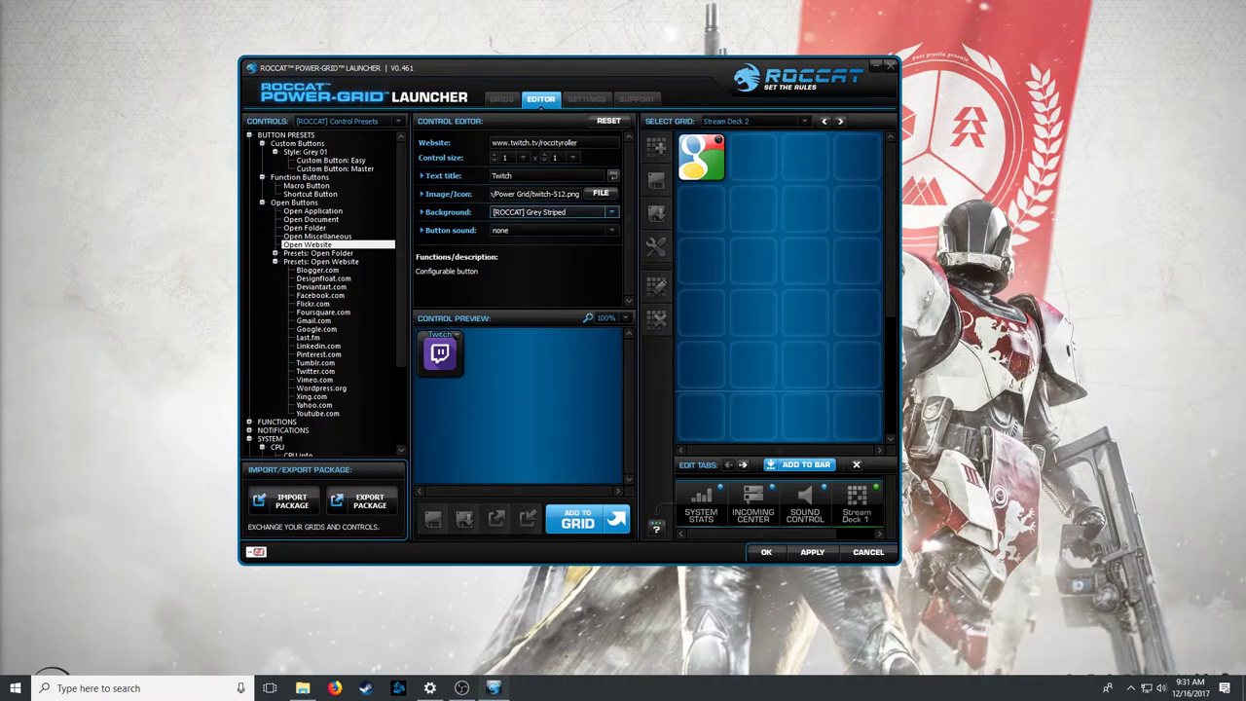
- Check the background and button sound options, and add the Twitch button to the Stream Deck 2 grid
left_click(550, 211)
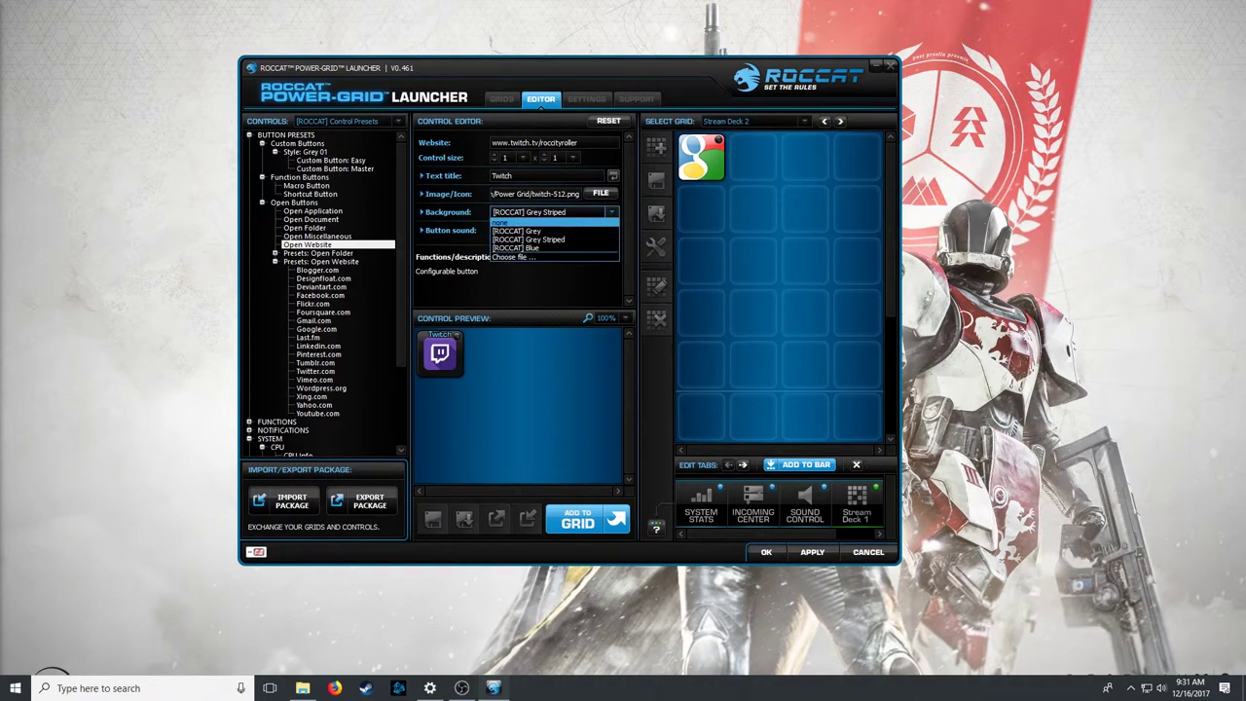
left_click(550, 224)
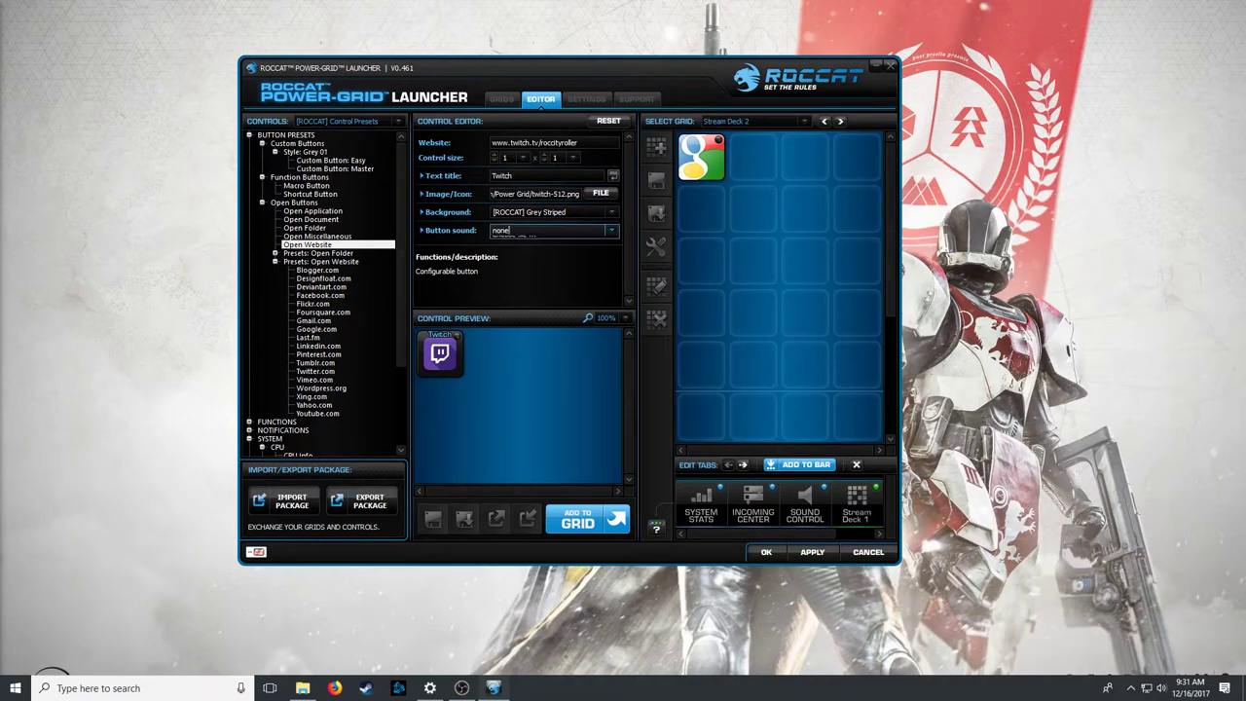
left_click(550, 230)
left_click(516, 283)
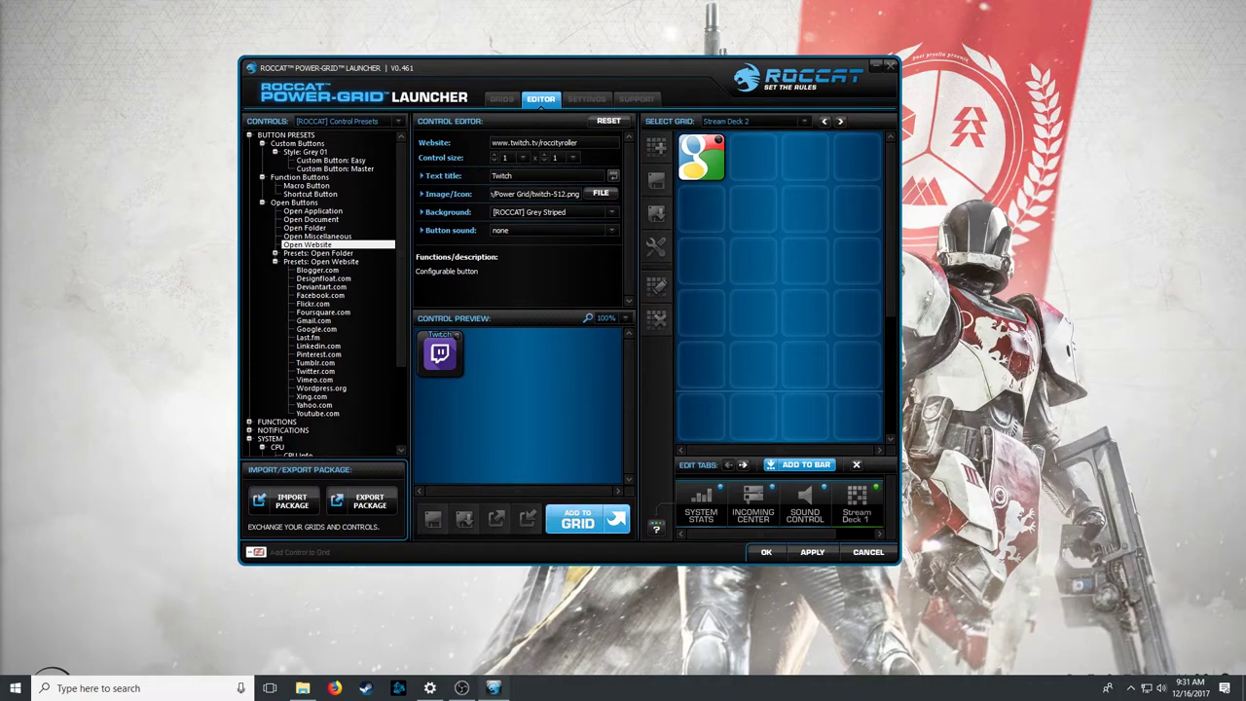
left_click(577, 519)
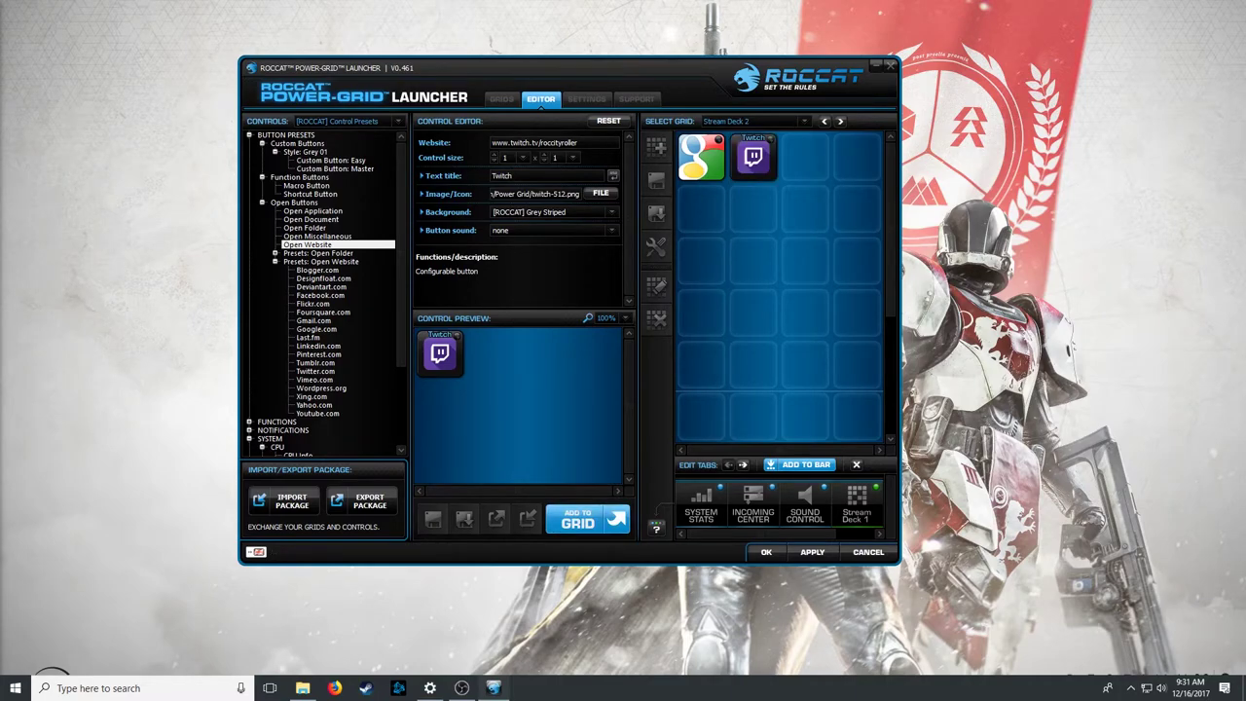
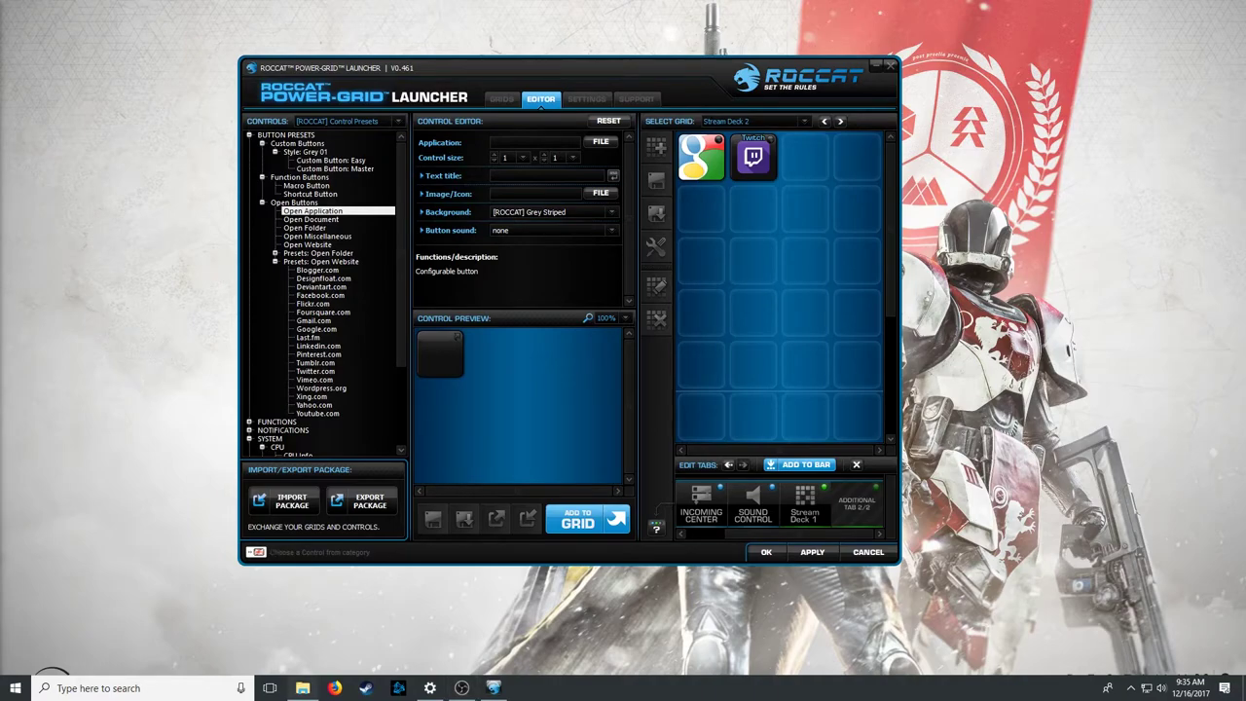
- Set the Open Application button's target to the Spotify shortcut, using the pasted path of the Start Menu Programs folder
left_click(493, 688)
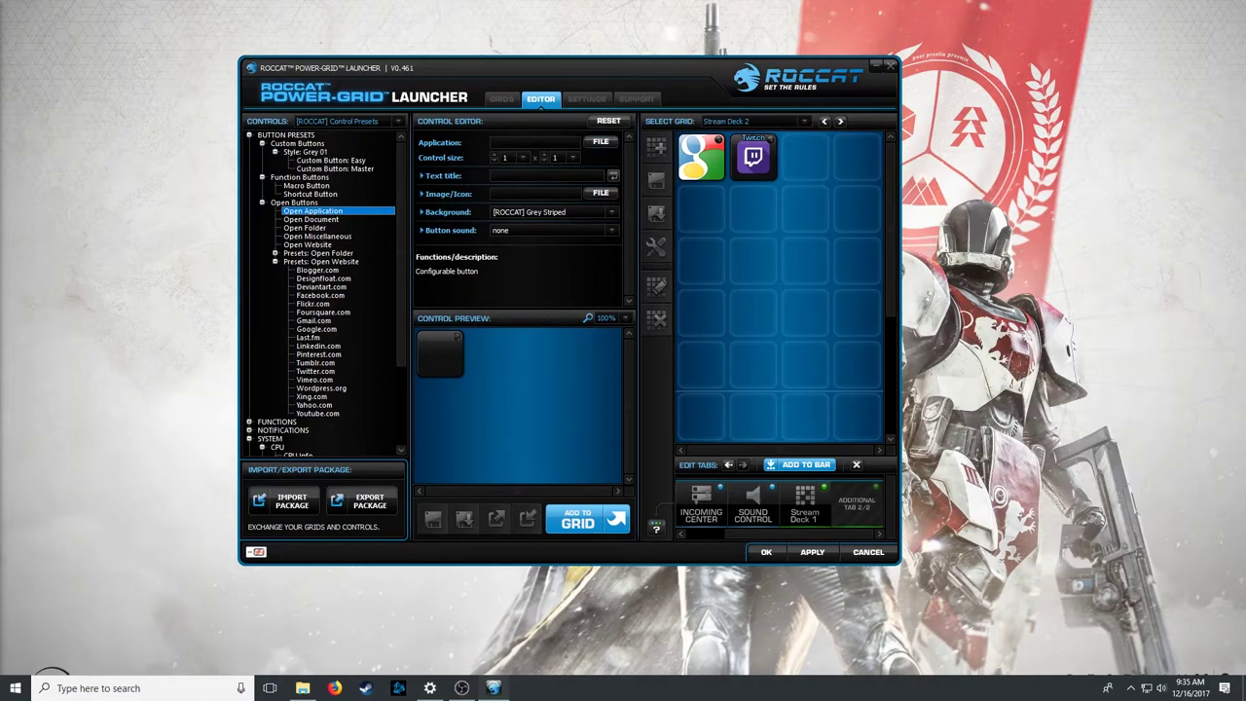
left_click(303, 688)
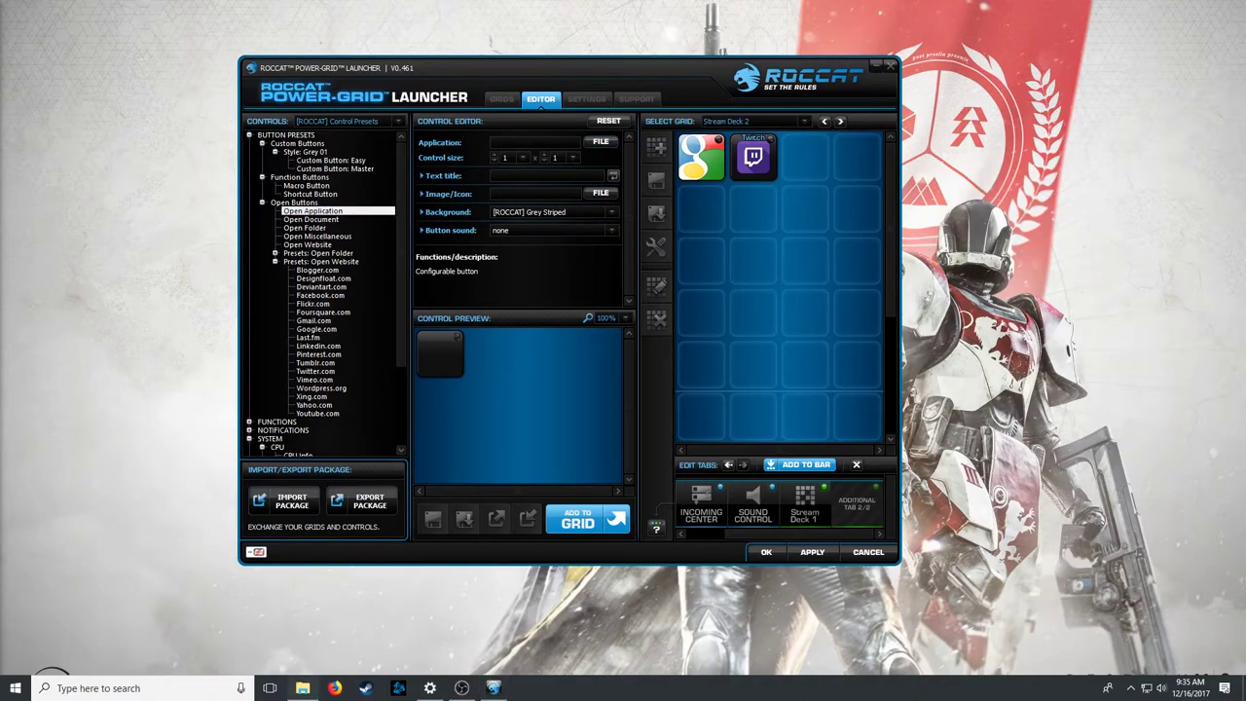
left_click(600, 141)
right_click(624, 322)
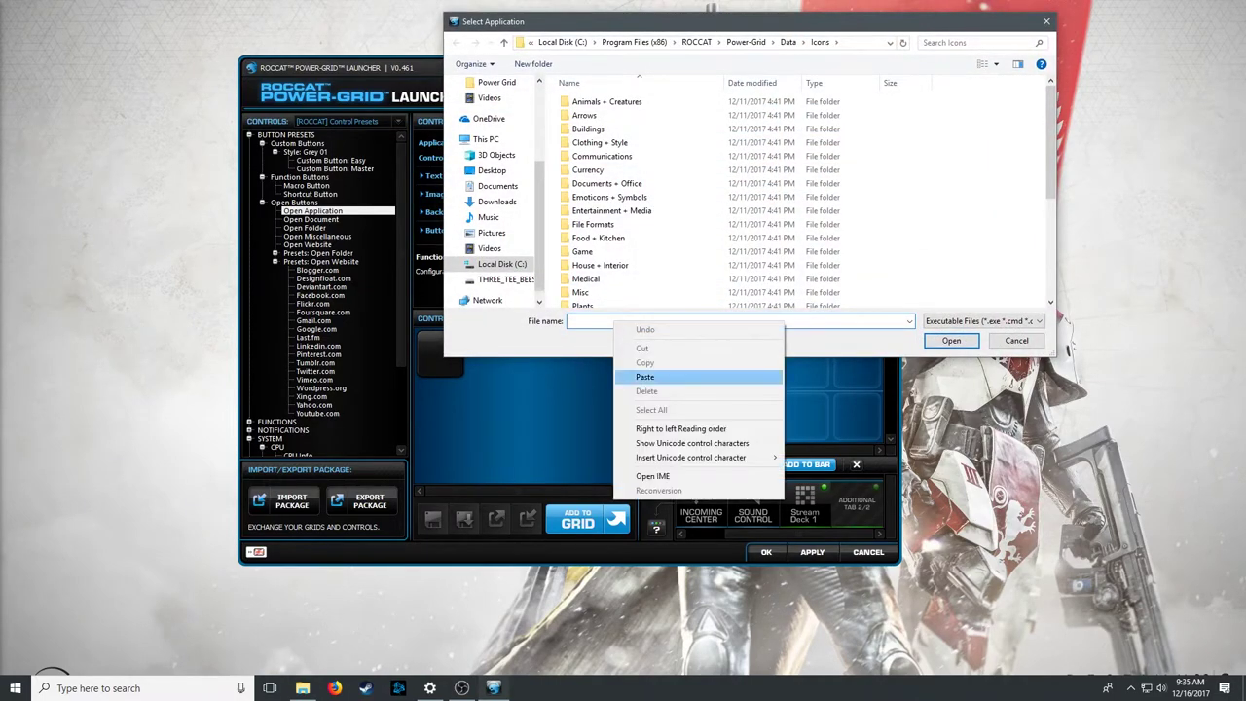
left_click(662, 378)
key("Return")
scroll(623, 251, "down", 2)
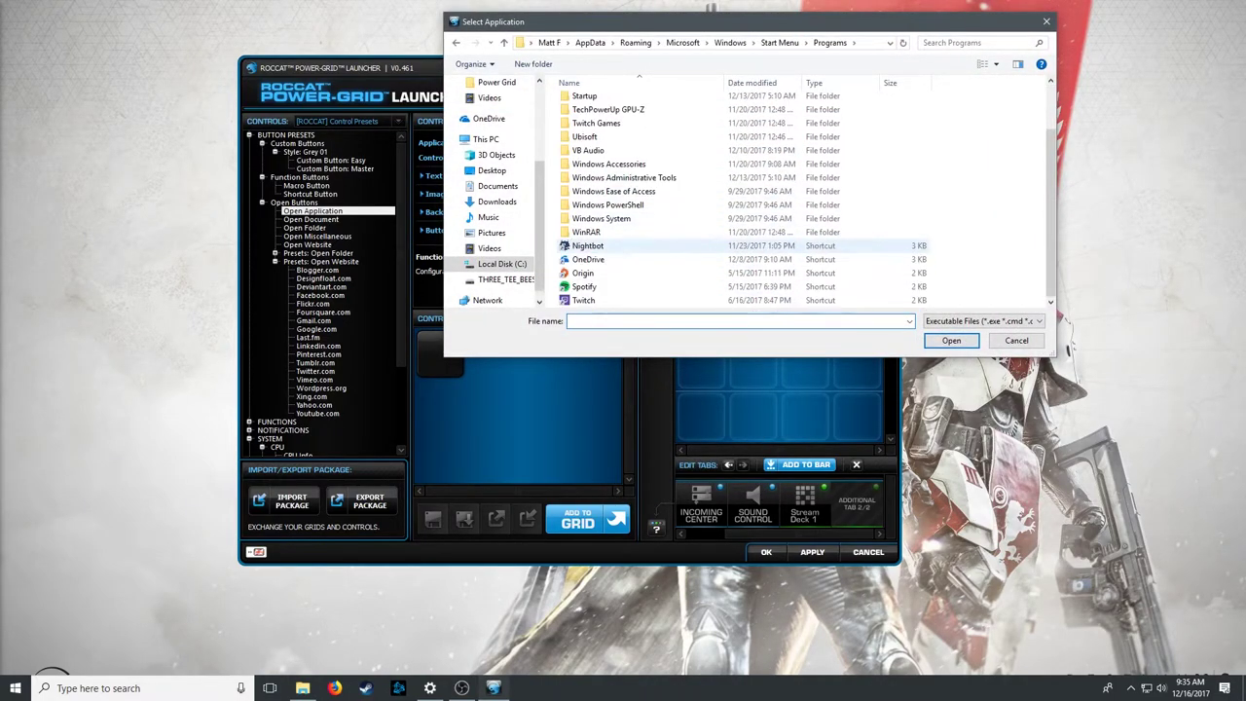
double_click(594, 286)
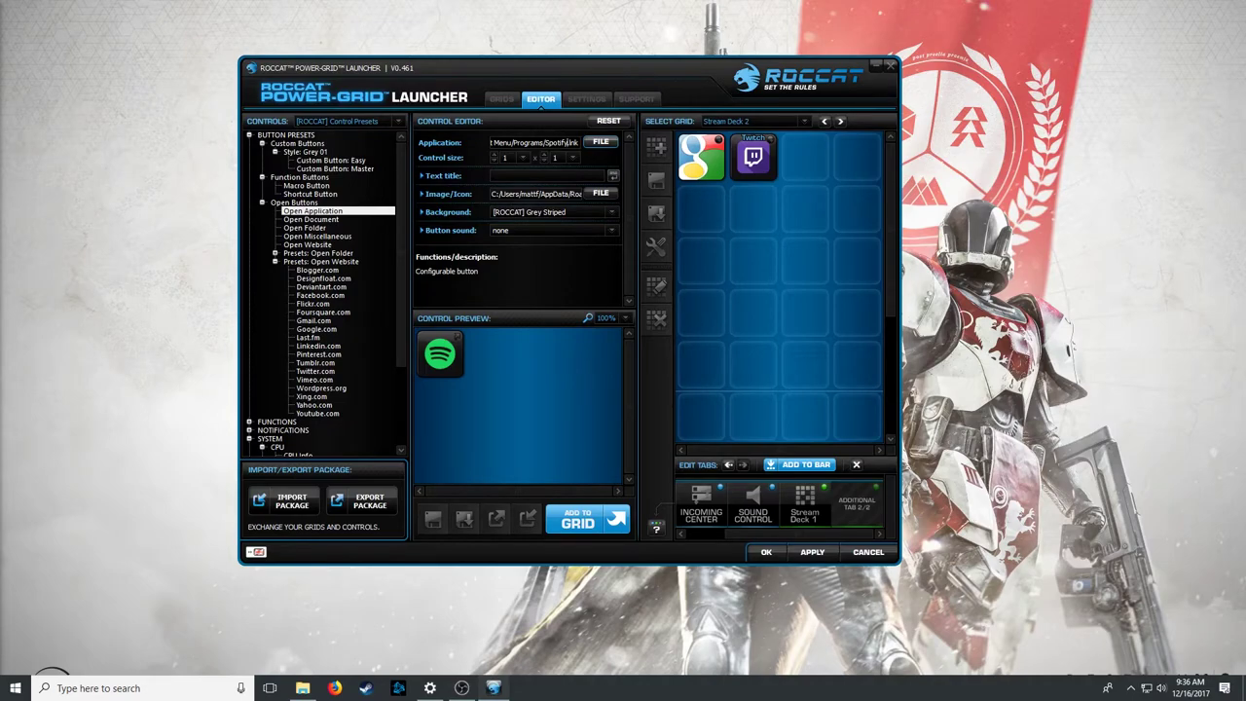
- Title the application button "Spotify" and add it to the Stream Deck 2 grid
left_click(493, 176)
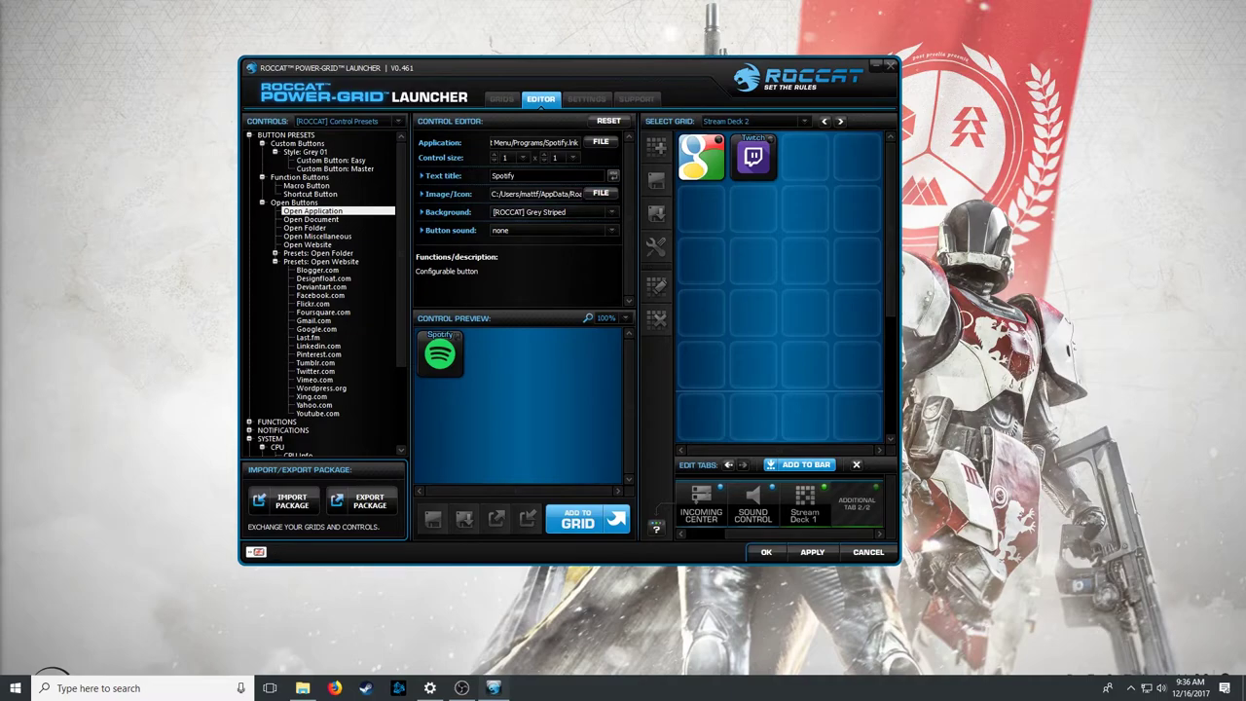
key("Tab")
key("Tab")
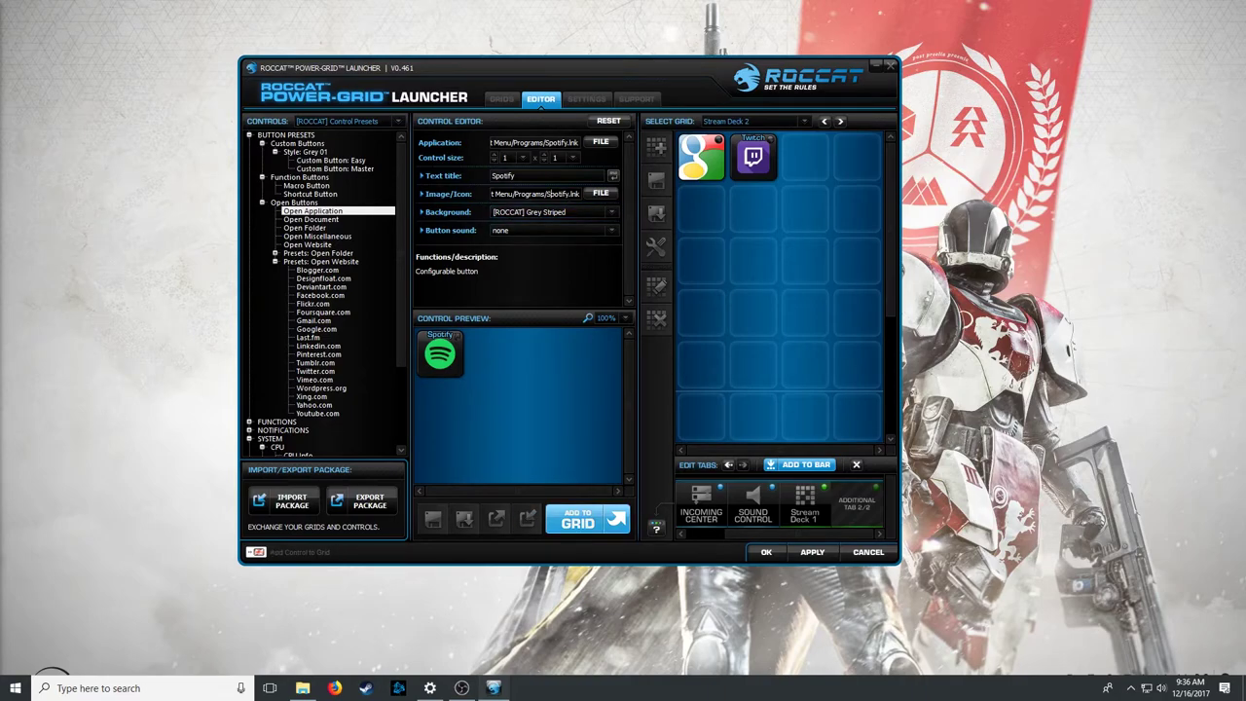
left_click(587, 519)
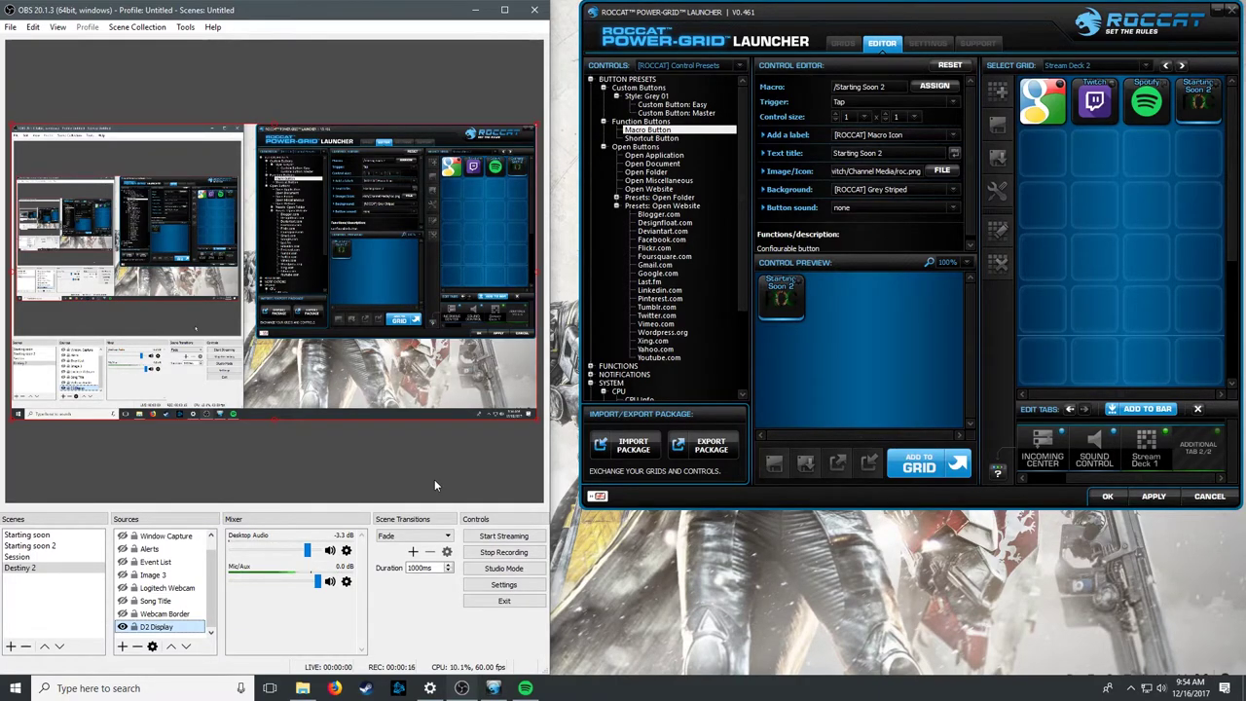
- Open the hotkey settings in OBS and review the shortcuts for streaming, recording and switching to each scene
left_click(504, 585)
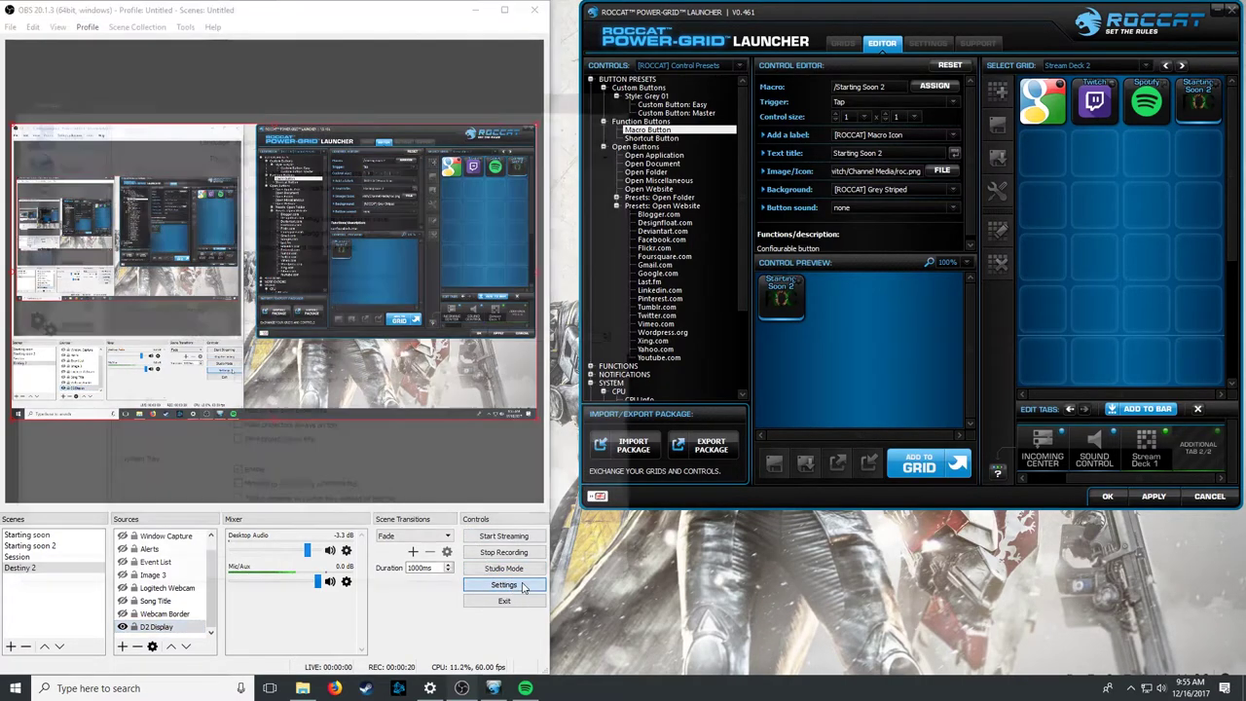
left_click(61, 291)
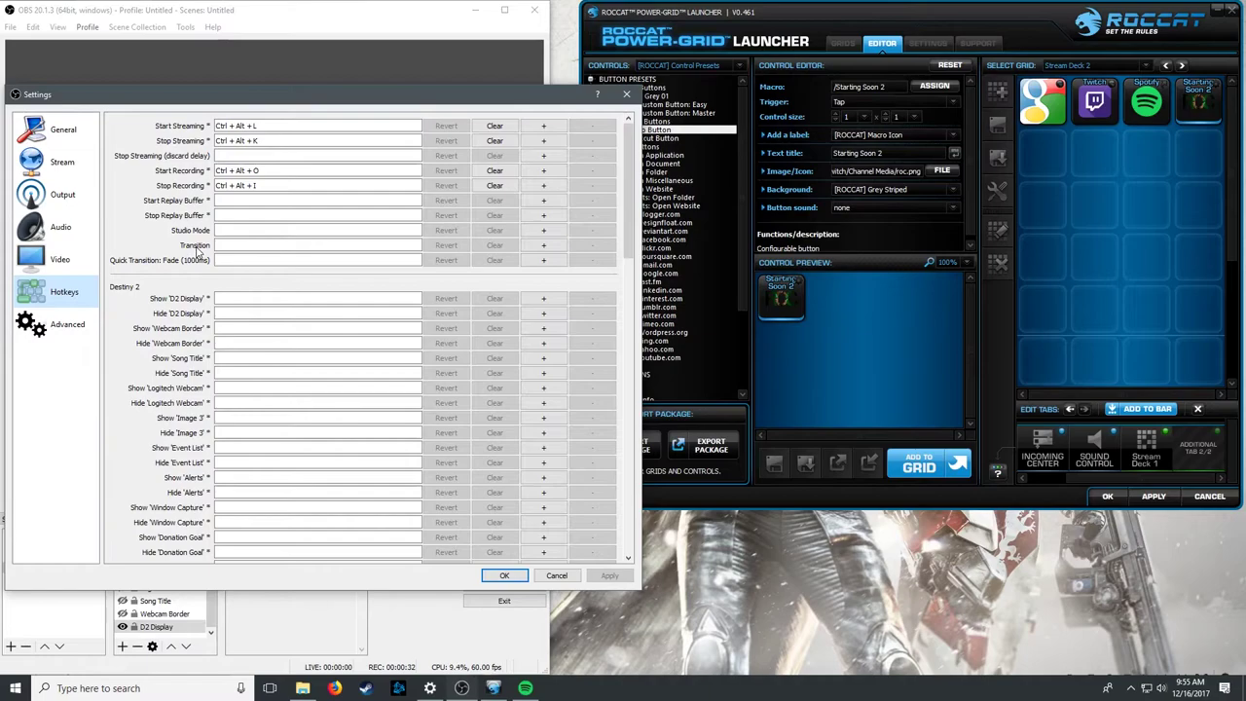
scroll(197, 251, "down", 6)
scroll(198, 251, "down", 3)
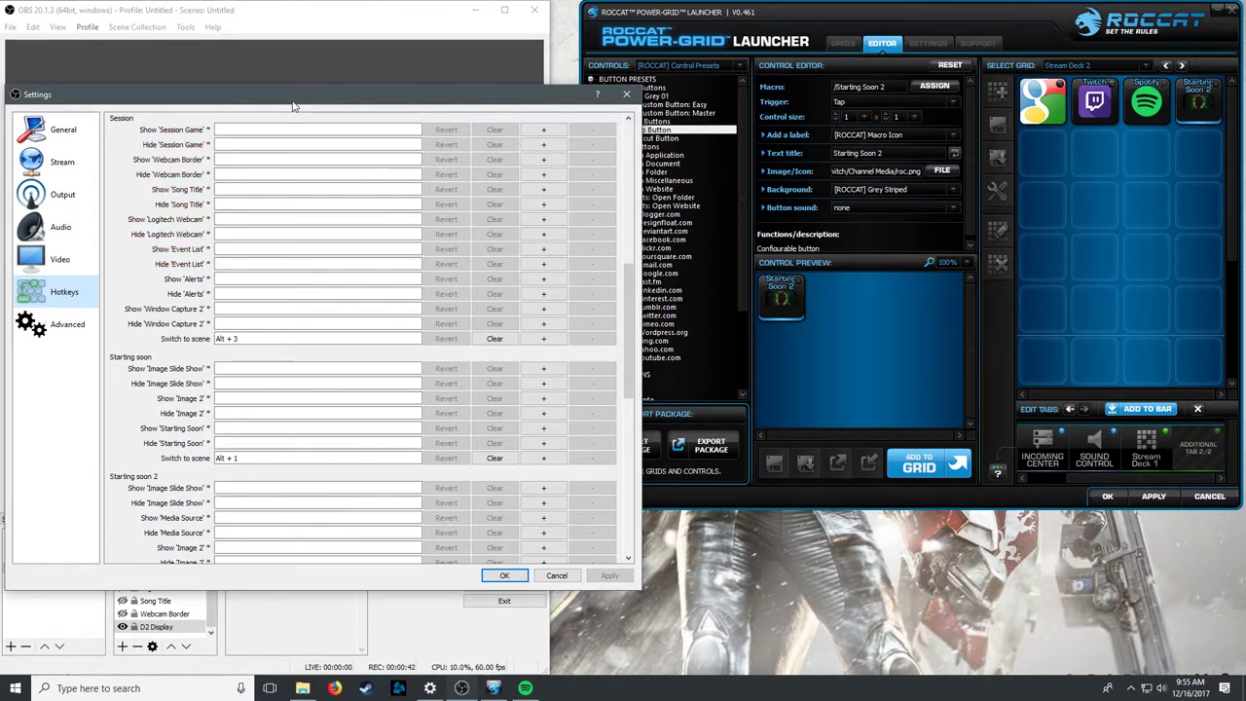
scroll(223, 320, "down", 1)
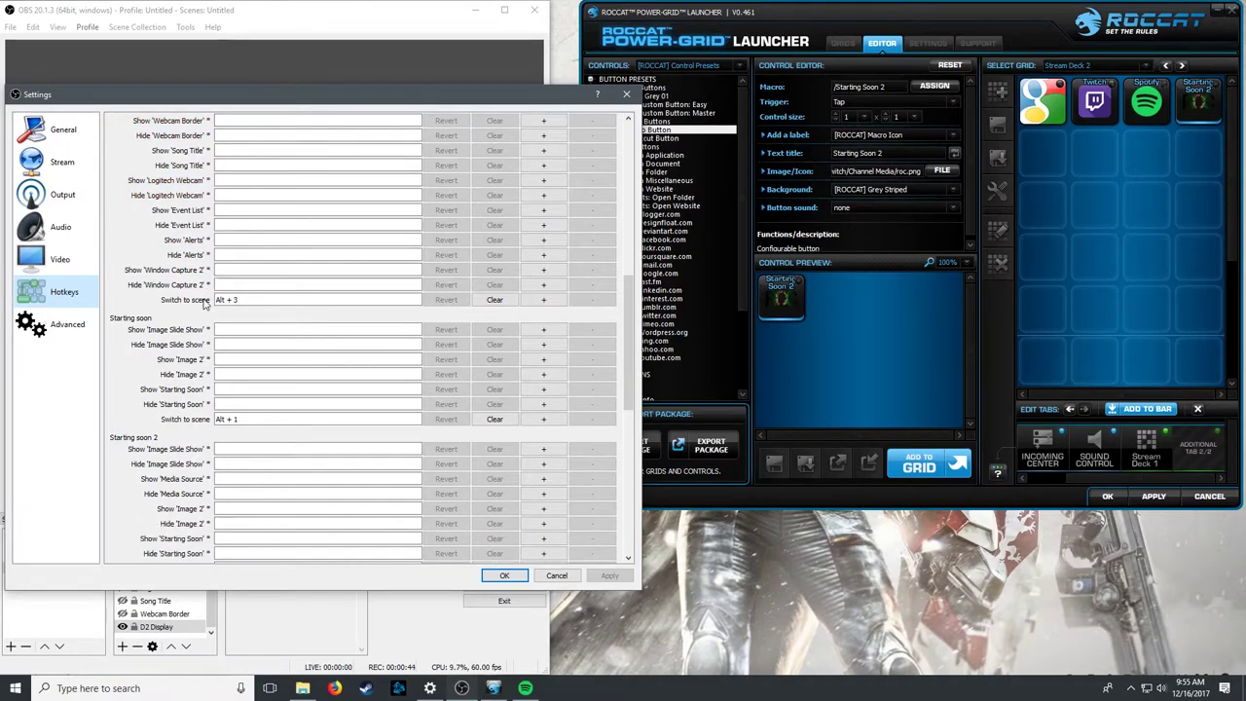
scroll(204, 304, "down", 2)
scroll(204, 304, "down", 2)
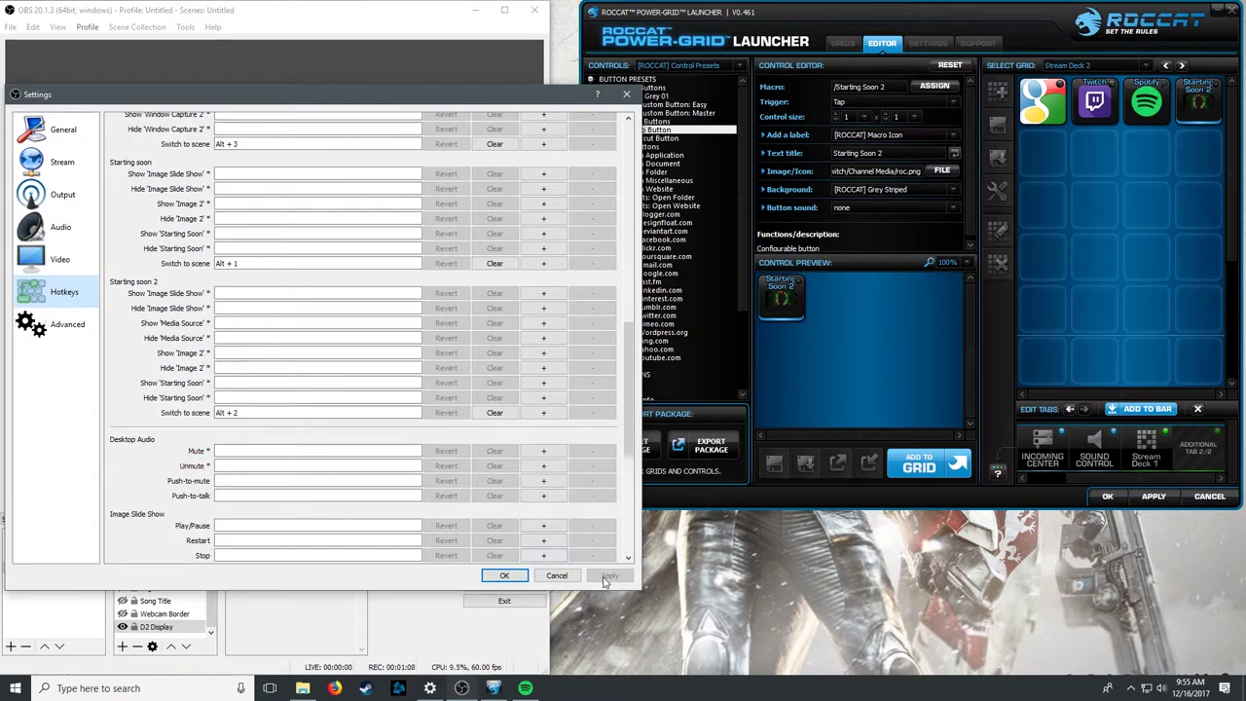
- Close the OBS settings and create a macro named "sTARTING 2" for a new Power-Grid macro button
left_click(524, 577)
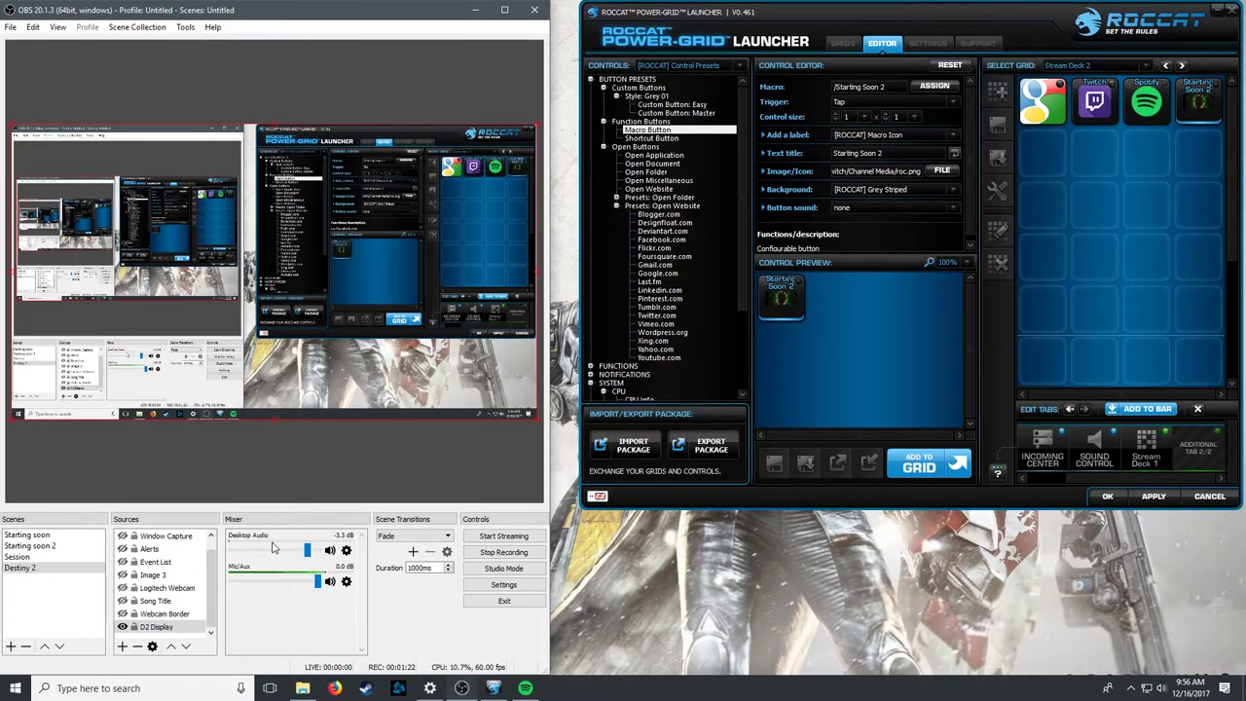
left_click(941, 348)
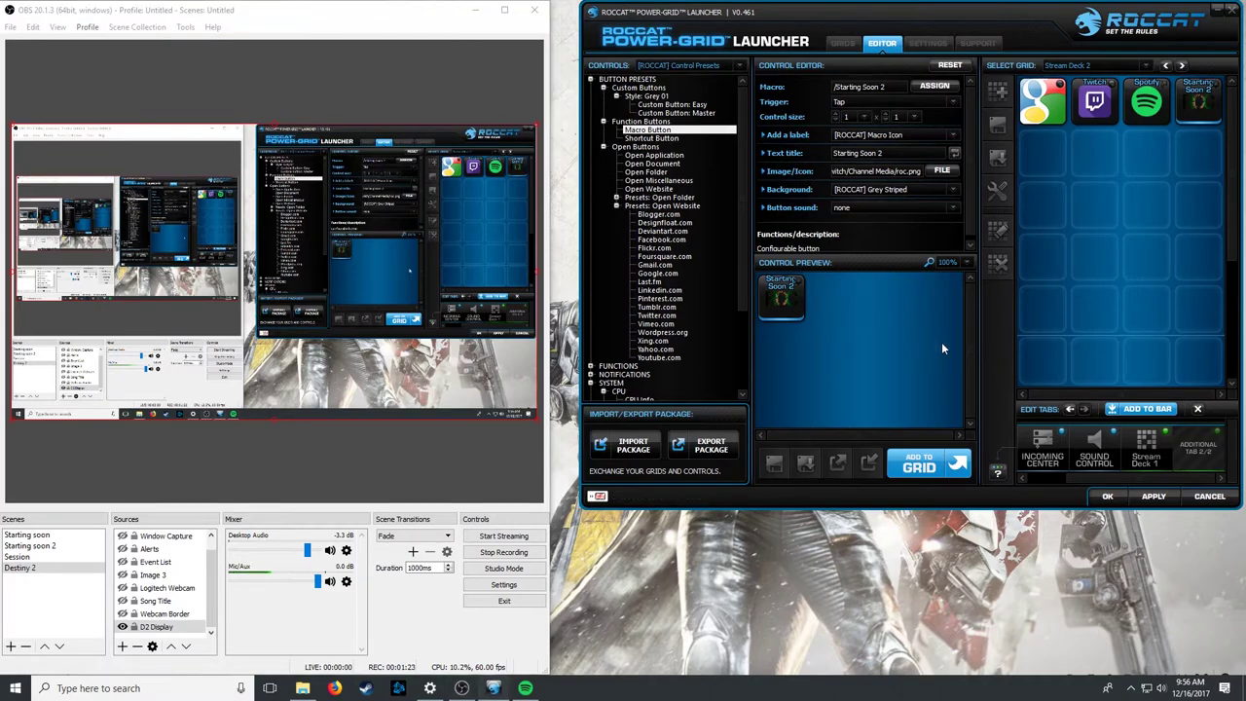
left_click(647, 130)
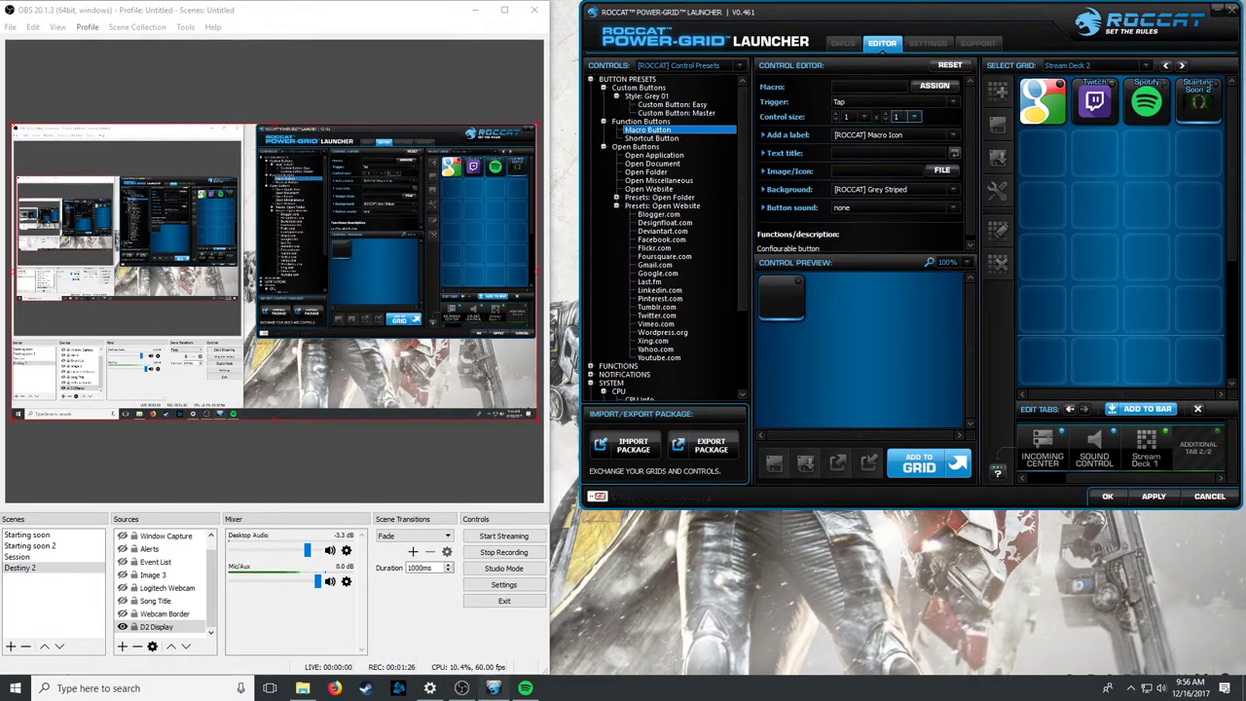
left_click(947, 87)
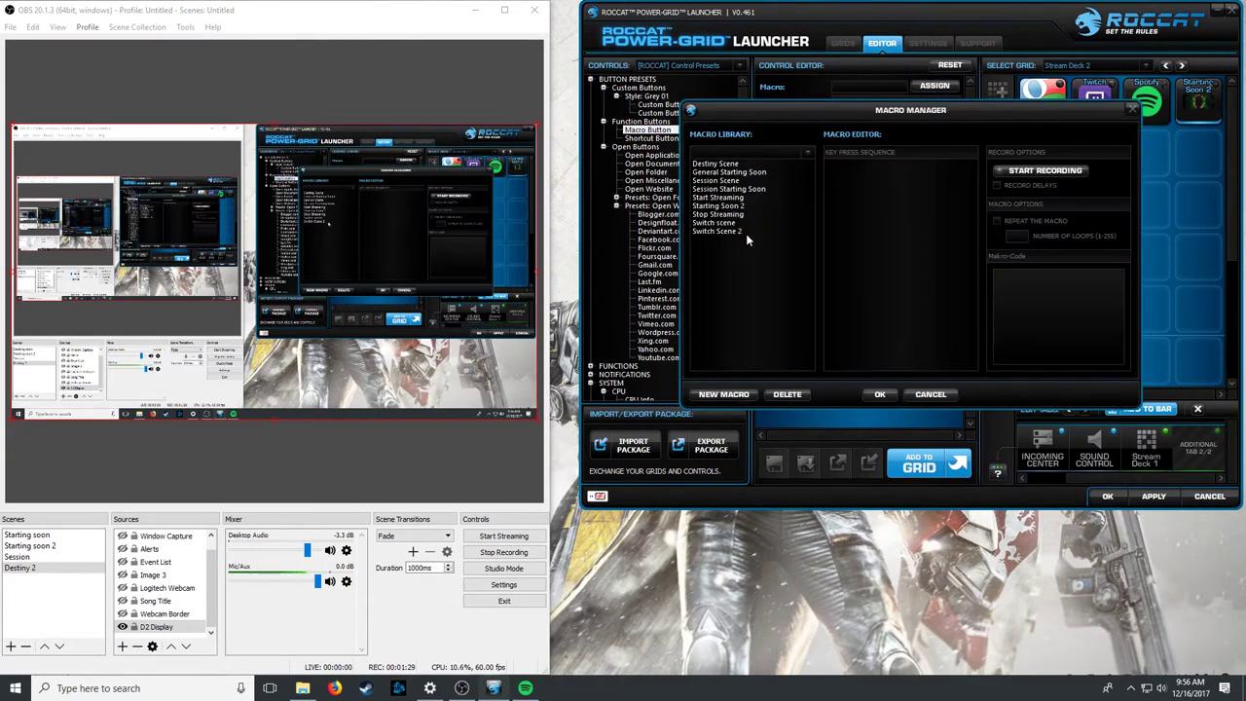
left_click(723, 394)
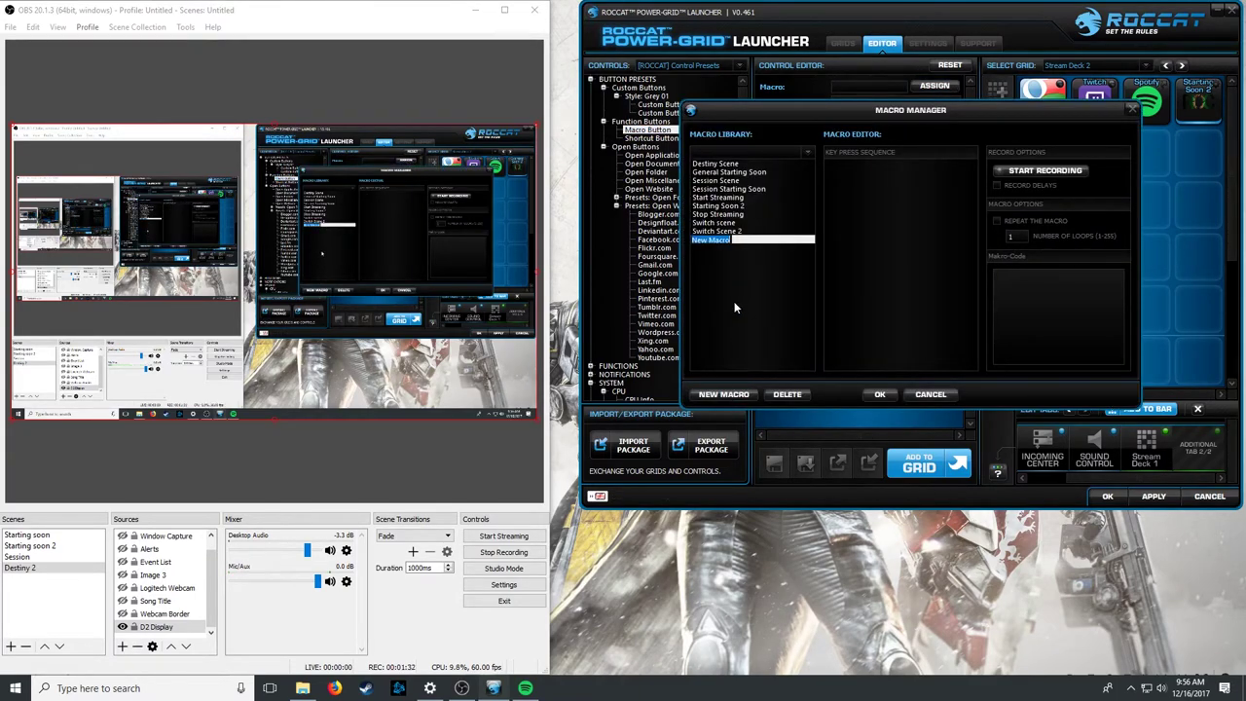
type("STARTING 2")
- Record Alt+5 with delays as the new macro's key sequence and assign the macro to the button
left_click(1042, 171)
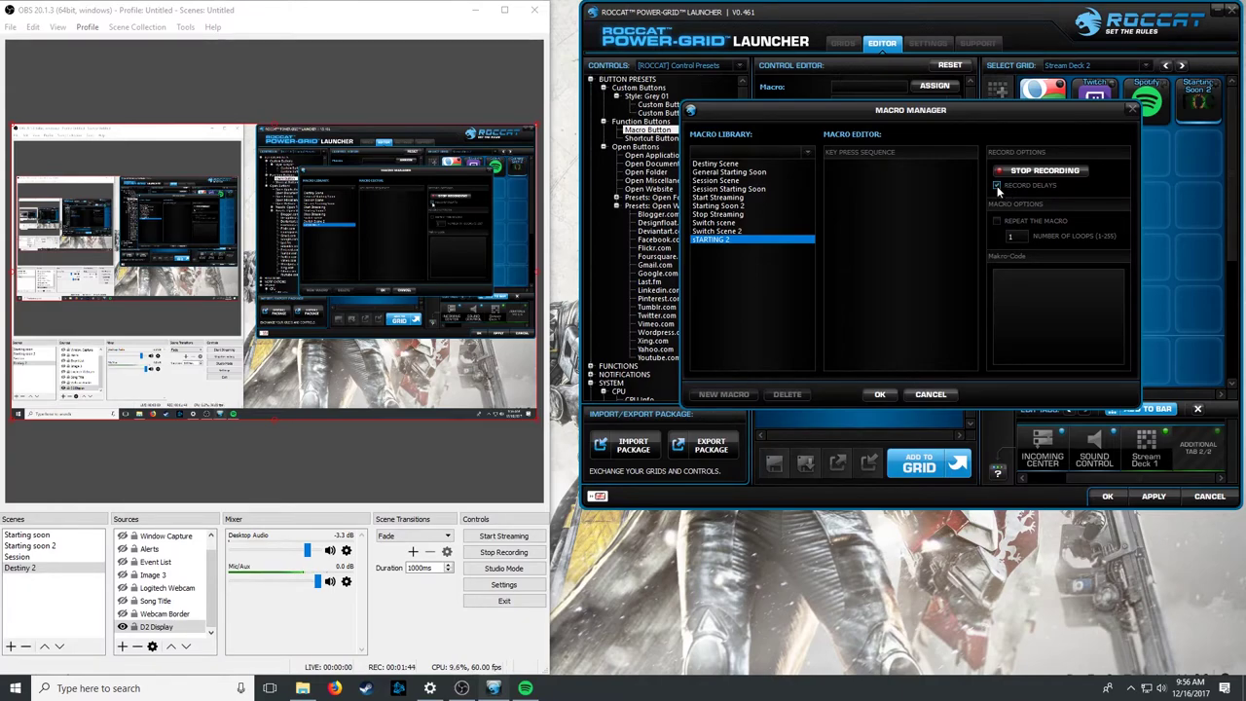
left_click(997, 186)
key("alt+5")
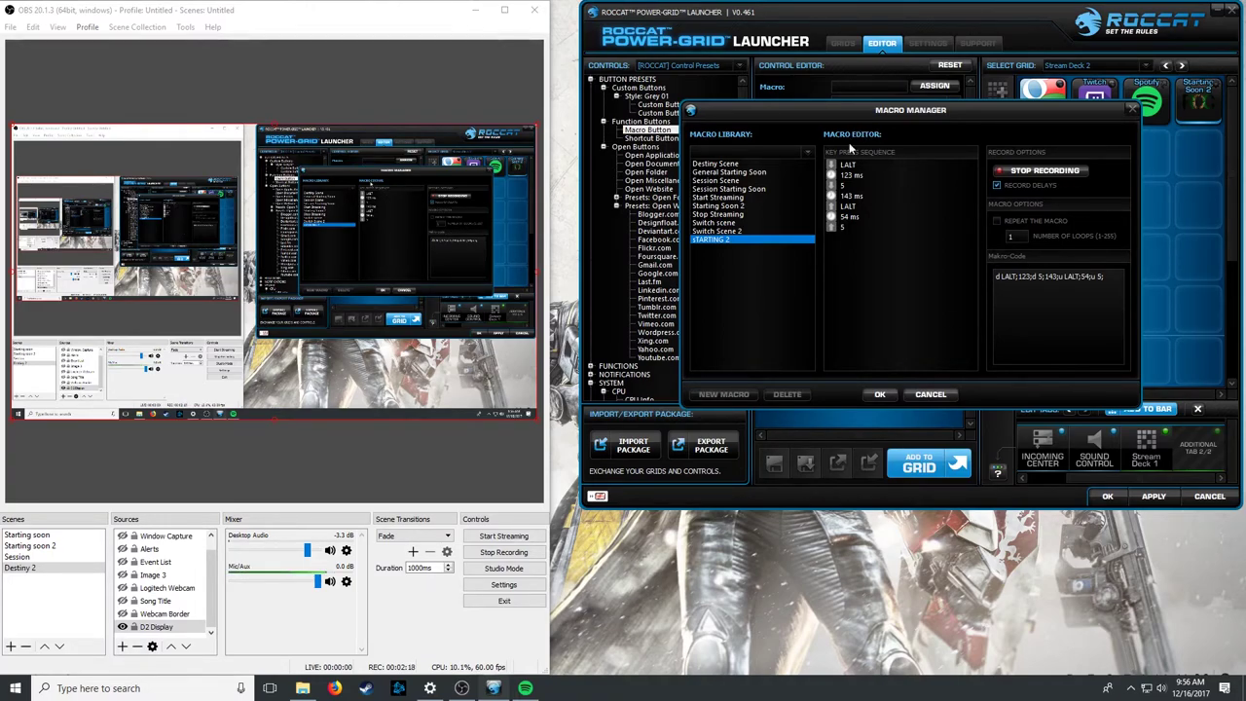
left_click(879, 394)
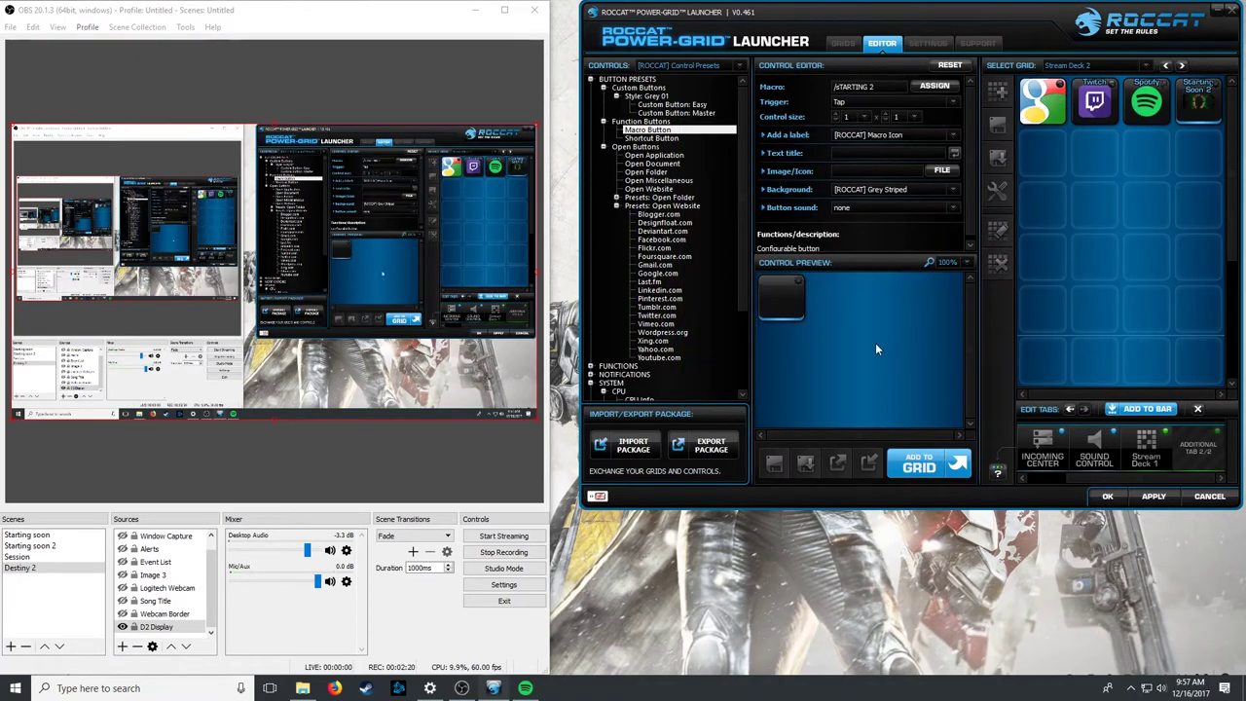
- Review the trigger options available for the macro button
left_click(953, 101)
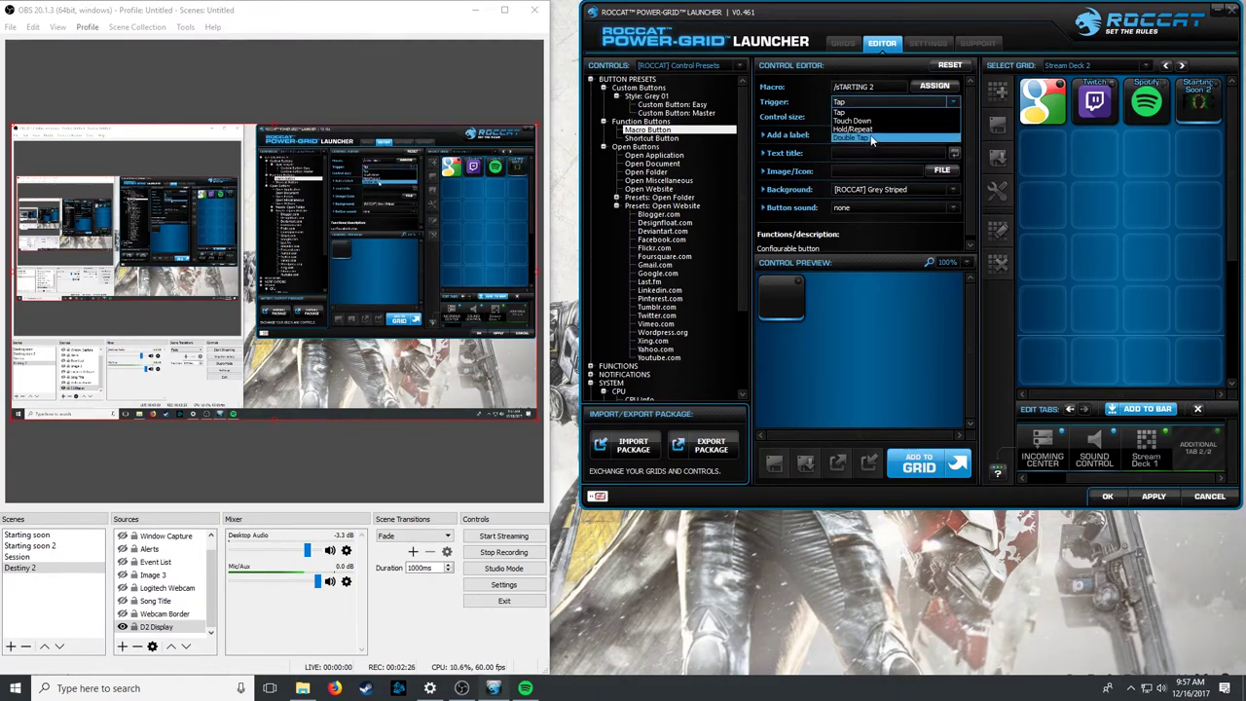
left_click(957, 101)
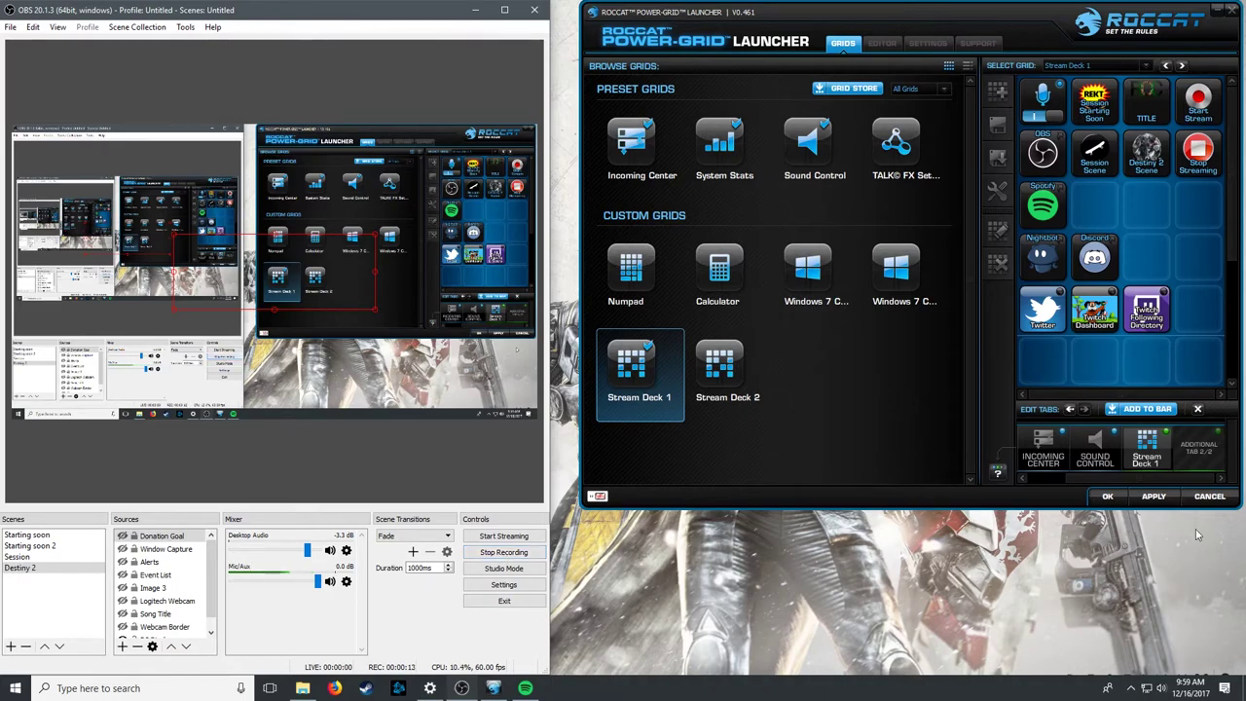
- Apply the grid changes and add the Stream Deck 2 grid to the tab bar alongside Stream Deck 1
left_click(1154, 499)
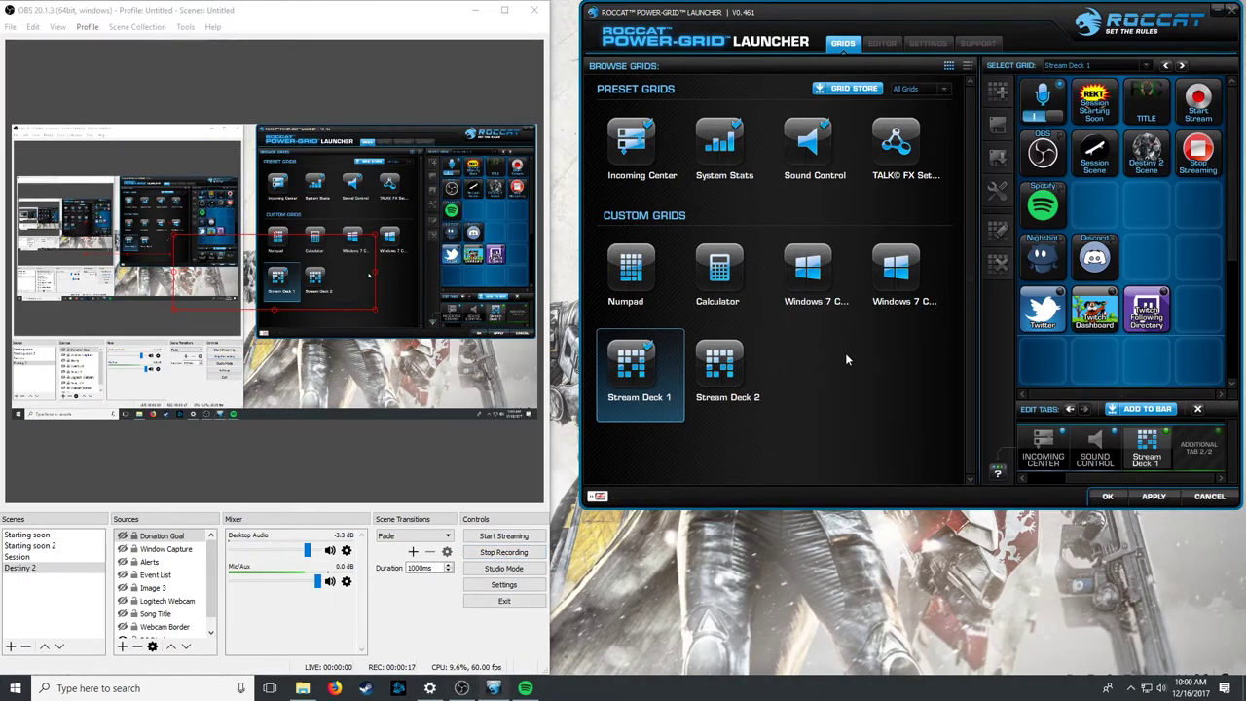
left_click(726, 384)
left_click(657, 387)
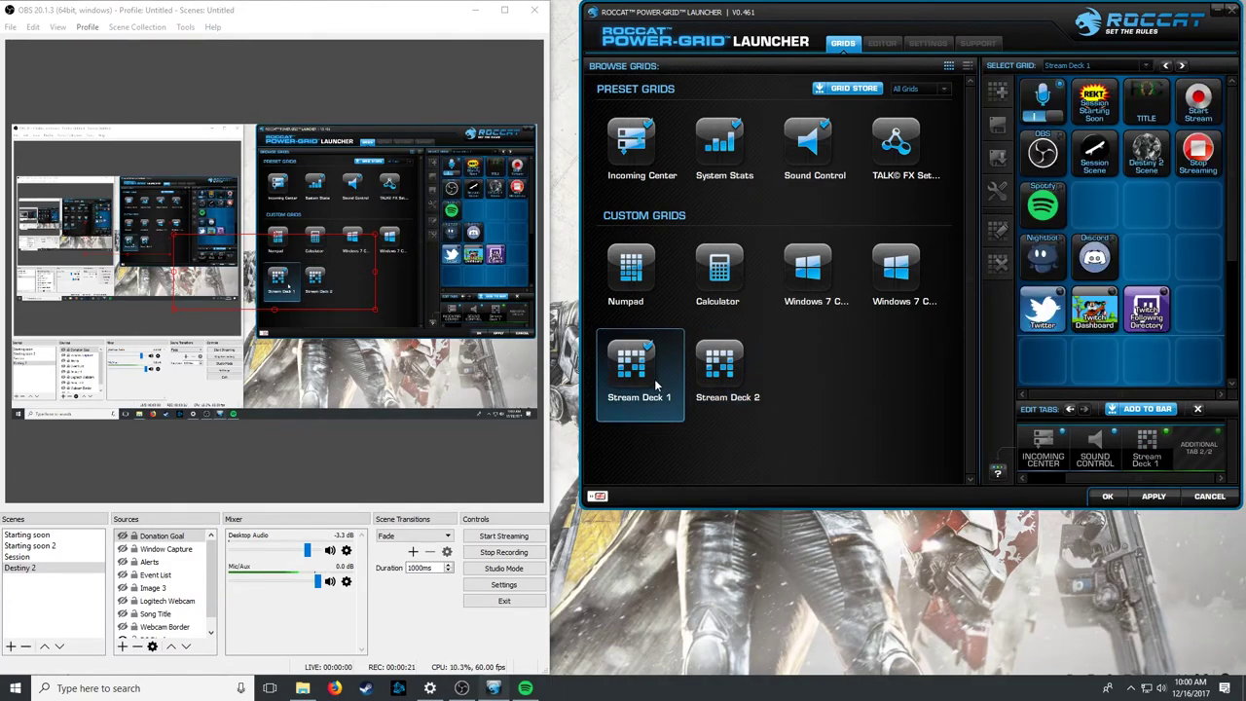
left_click(726, 383)
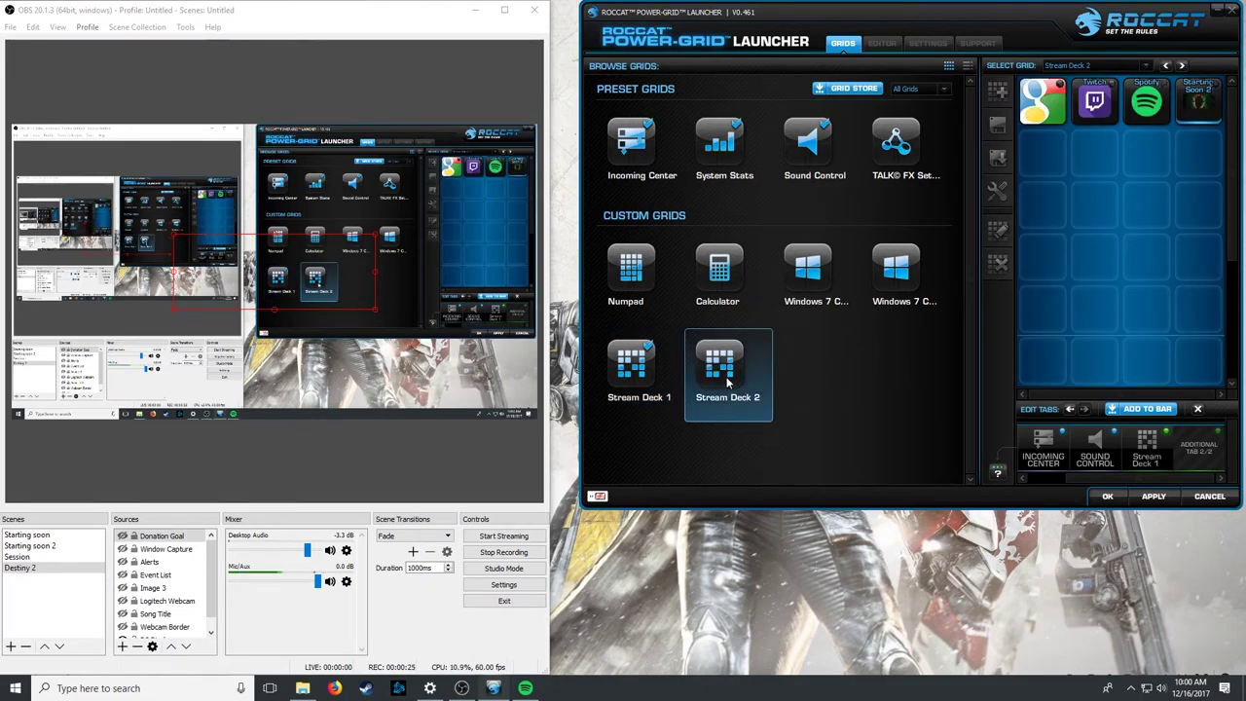
left_click(1142, 411)
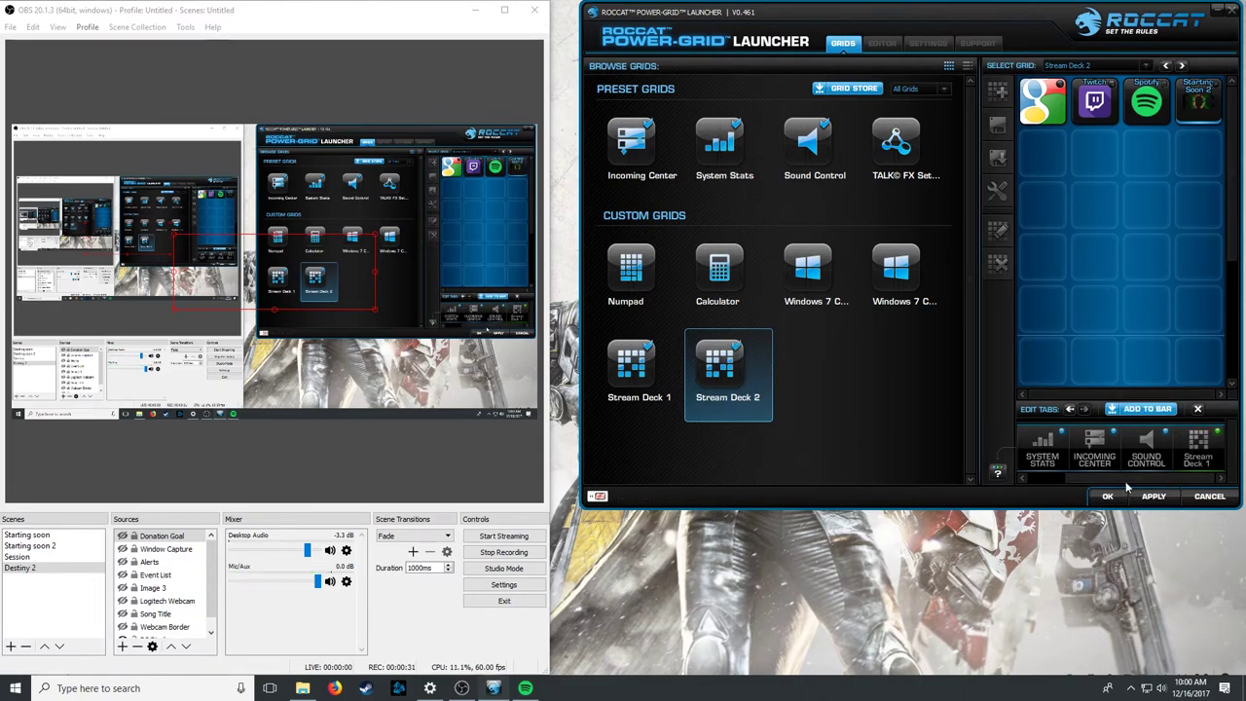
left_click_drag(1129, 479, 1183, 481)
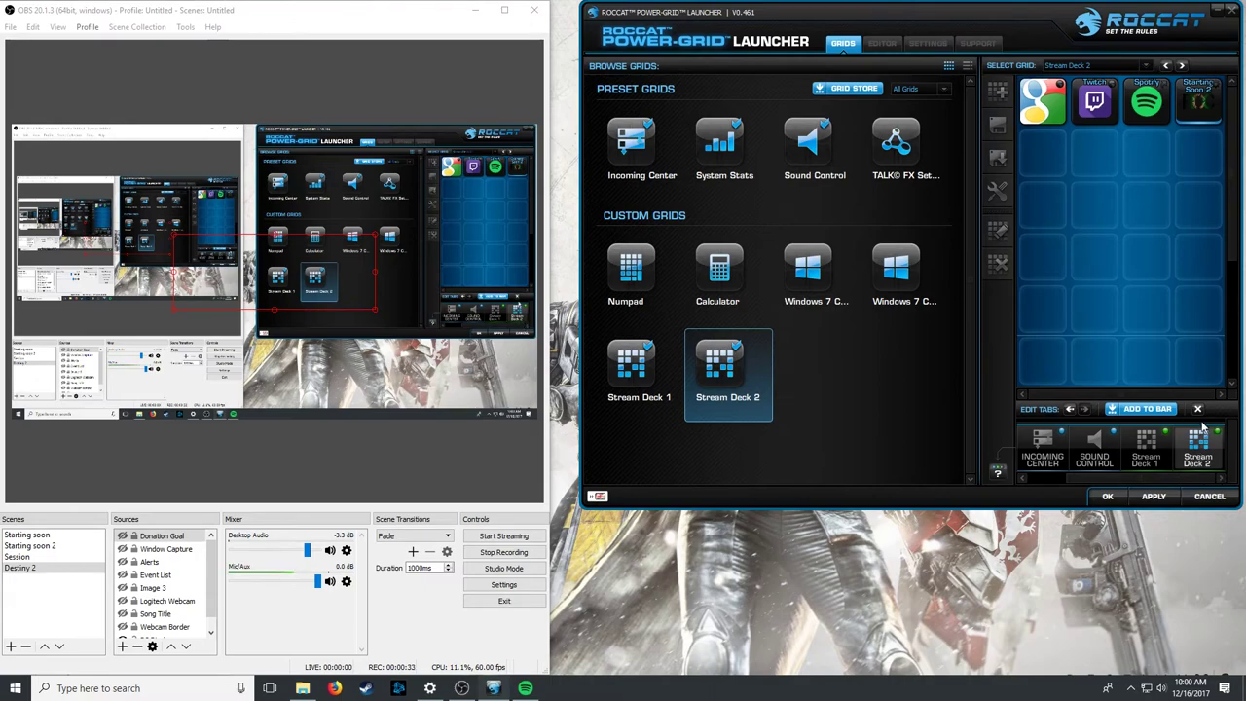